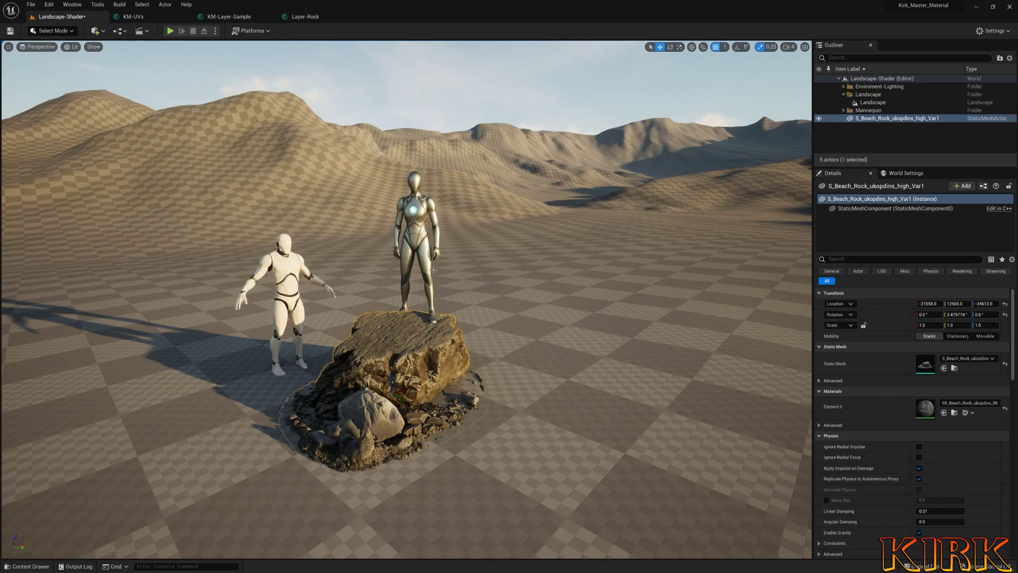
Step: Look through the open KM-UVs, KM-Layer-Sample and Layer-Rock material function graphs
{"action": "left_click", "coordinate": [151, 16]}
{"action": "left_click", "coordinate": [218, 17]}
{"action": "left_click", "coordinate": [295, 16]}
{"action": "left_click", "coordinate": [151, 17]}
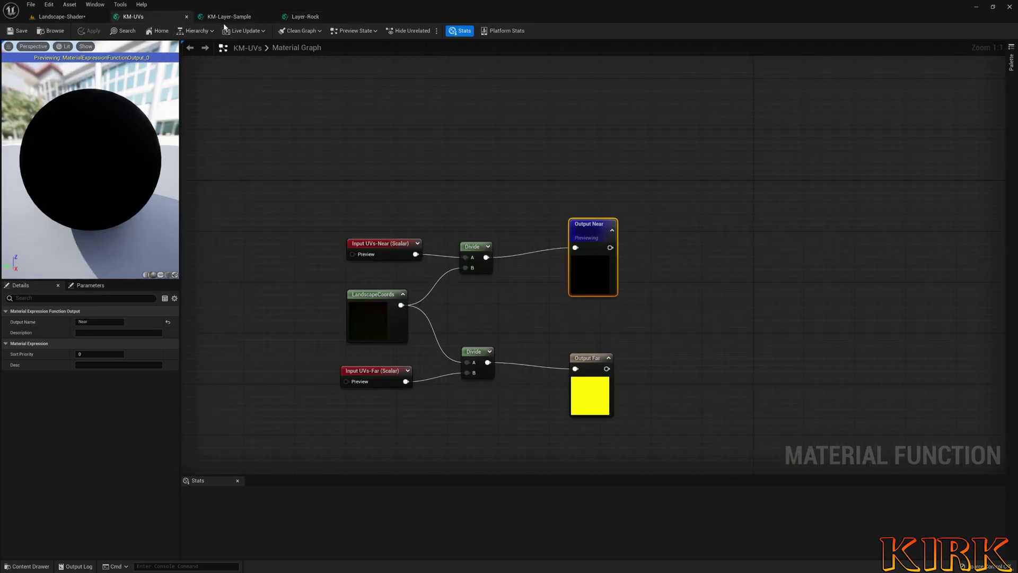
{"action": "left_click", "coordinate": [239, 17]}
{"action": "left_click", "coordinate": [297, 17]}
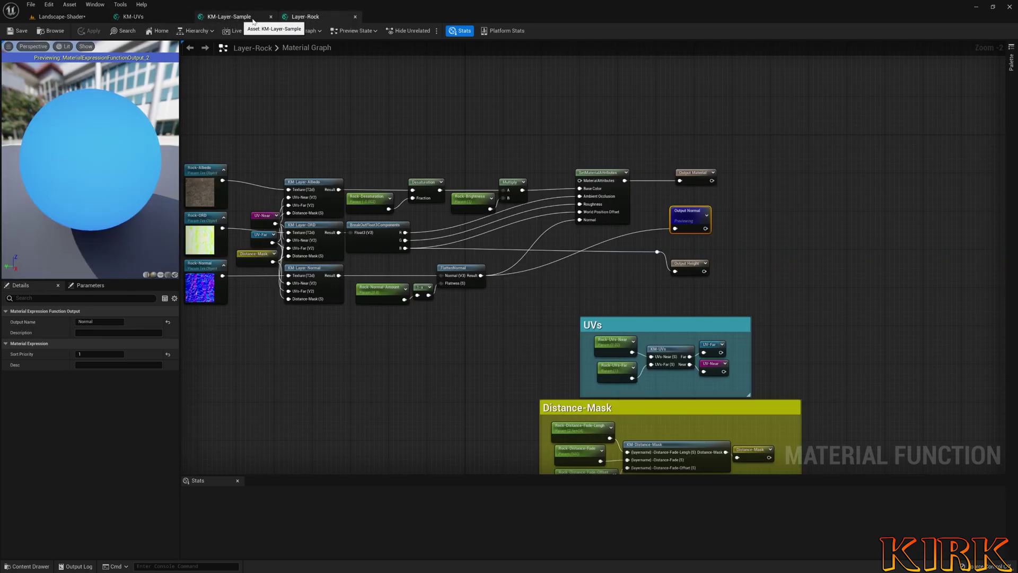
{"action": "right_click_drag", "start_coordinate": [414, 90], "coordinate": [452, 116]}
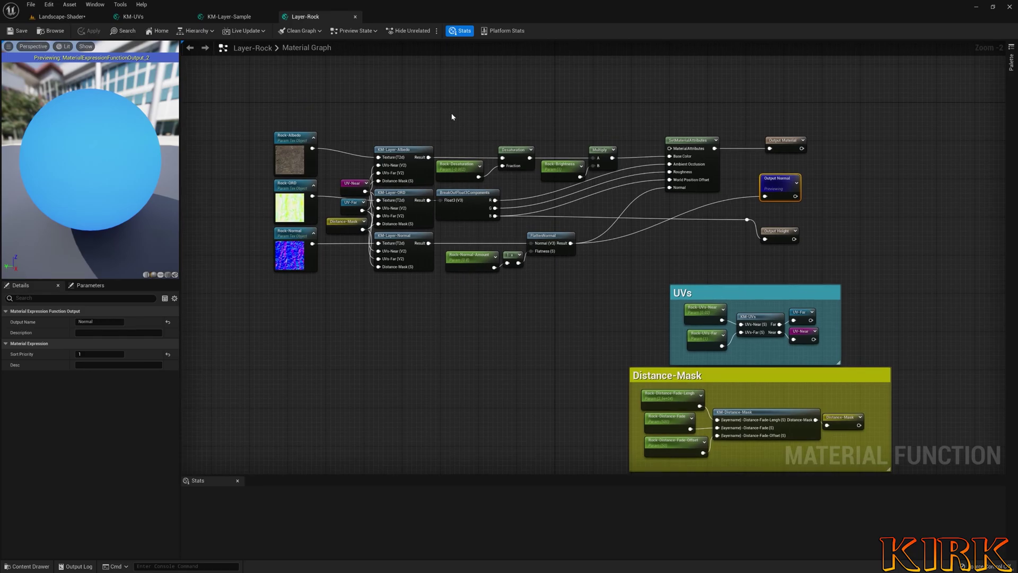
Step: In the KM-UVs graph, align the near and far UV inputs, nudge LandscapeCoords, and review its mapping settings and the outputs
{"action": "left_click", "coordinate": [157, 16]}
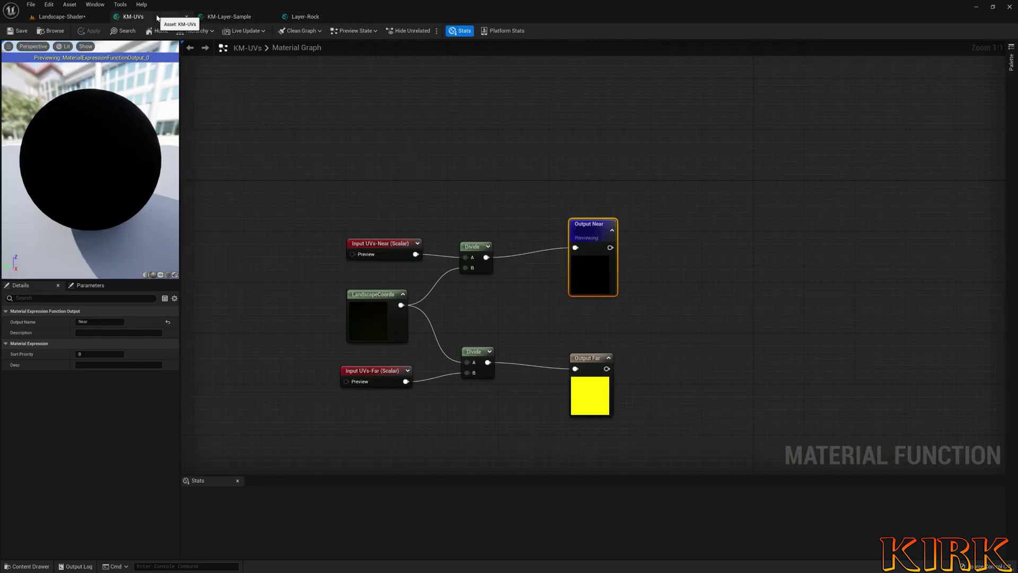
{"action": "right_click_drag", "start_coordinate": [301, 128], "coordinate": [326, 75]}
{"action": "right_click_drag", "start_coordinate": [529, 220], "coordinate": [508, 193]}
{"action": "left_click_drag", "start_coordinate": [530, 141], "coordinate": [481, 308]}
{"action": "left_click_drag", "start_coordinate": [387, 165], "coordinate": [393, 152]}
{"action": "left_click_drag", "start_coordinate": [380, 296], "coordinate": [393, 302]}
{"action": "left_click_drag", "start_coordinate": [384, 216], "coordinate": [383, 209]}
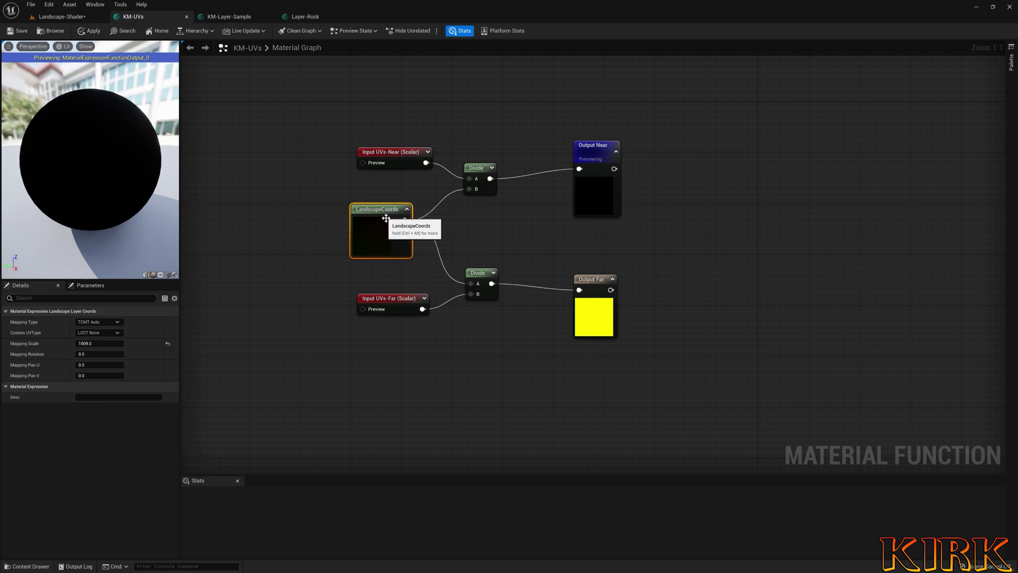
{"action": "left_click_drag", "start_coordinate": [682, 141], "coordinate": [595, 316]}
{"action": "left_click", "coordinate": [363, 211]}
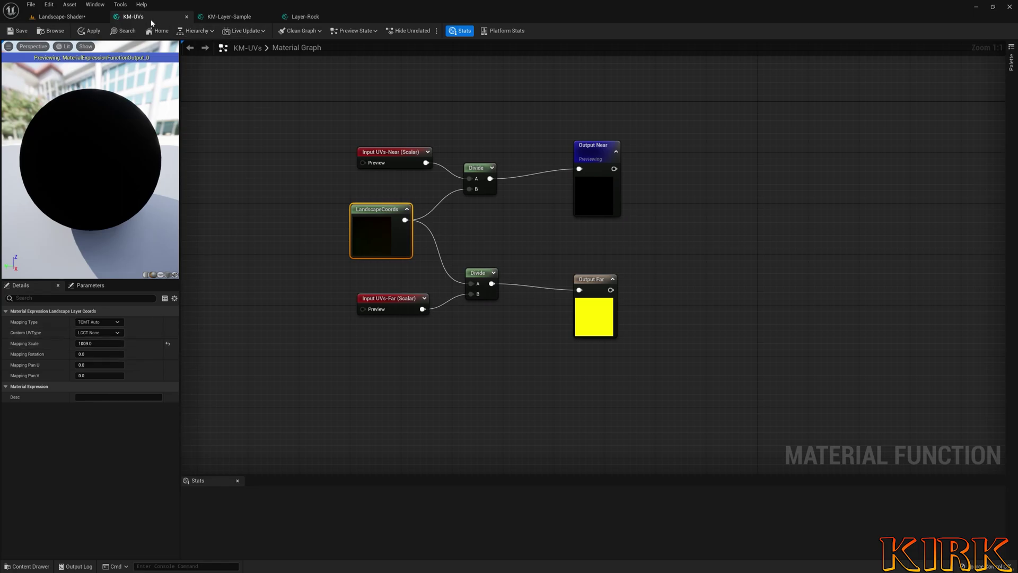
Step: Check the overall resolution of the Landscape actor in the Landscape-Shader level, and return to the KM-UVs graph
{"action": "left_click", "coordinate": [62, 17]}
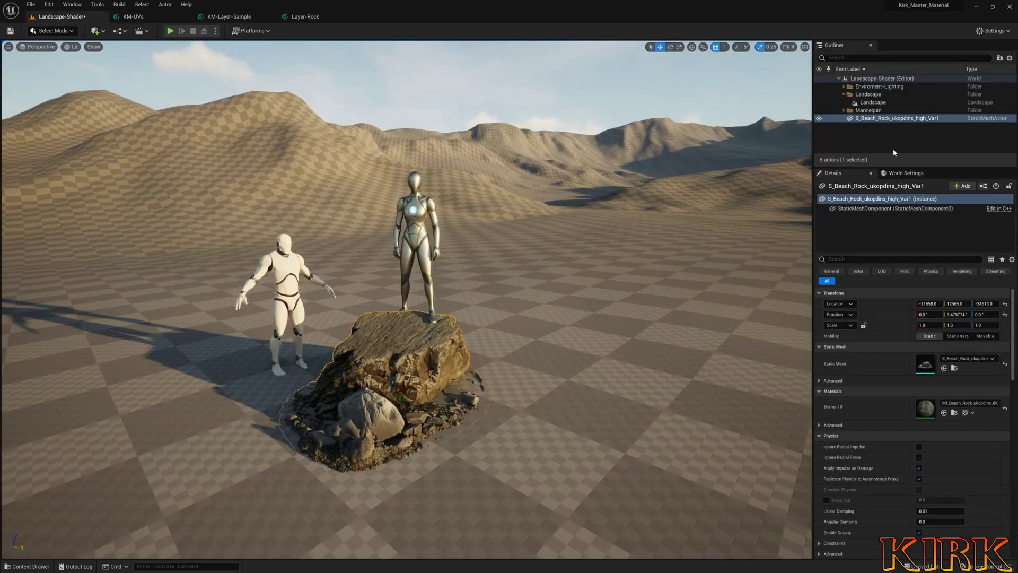
{"action": "left_click", "coordinate": [873, 102]}
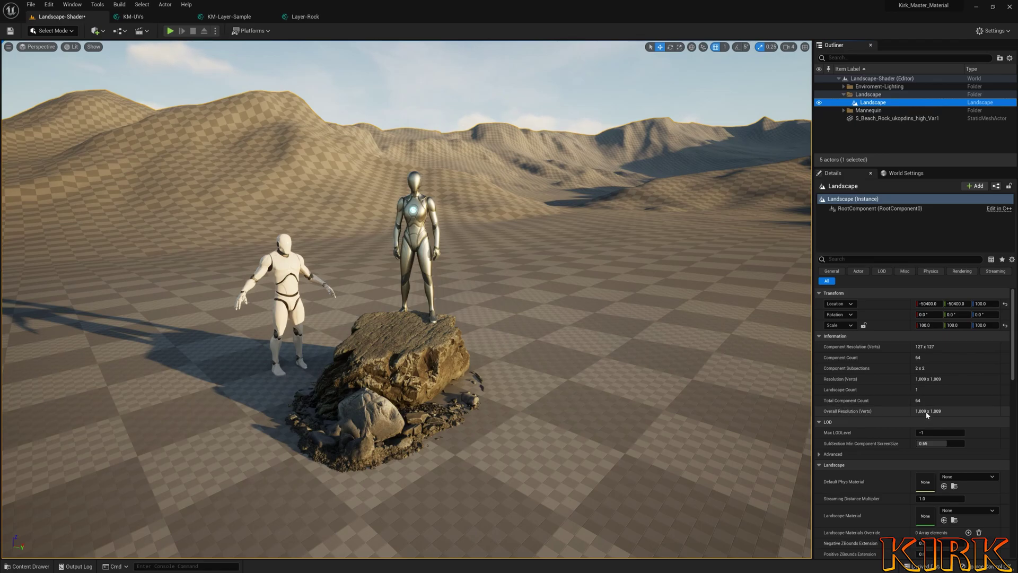
{"action": "left_click", "coordinate": [133, 16]}
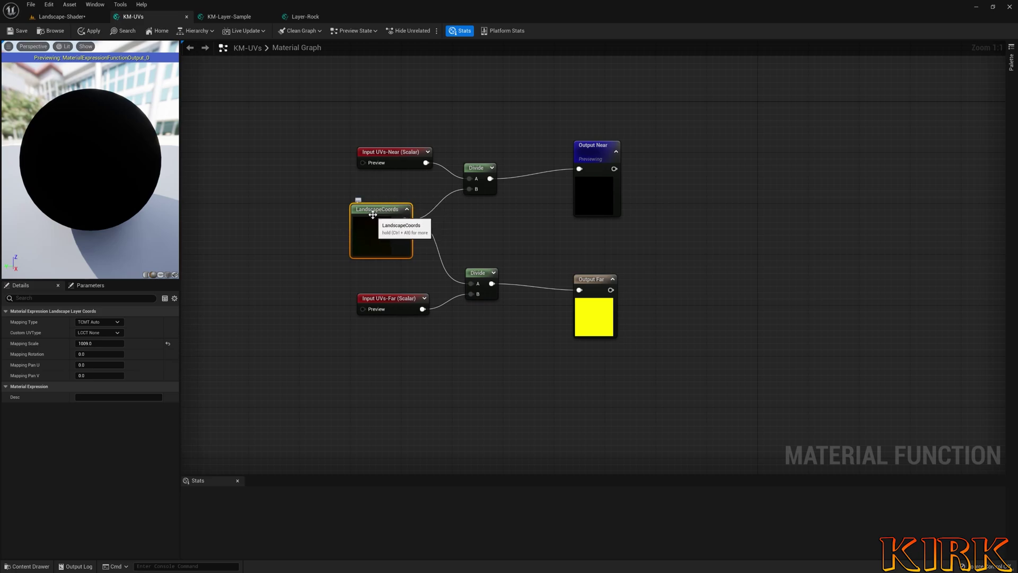
Step: Move the LandscapeCoords node, collapse its preview, and close the KM-UVs function without applying the changes
{"action": "mouse_move", "coordinate": [392, 210]}
{"action": "left_mouse_down"}
{"action": "mouse_move", "coordinate": [385, 217]}
{"action": "mouse_move", "coordinate": [403, 221]}
{"action": "left_mouse_up"}
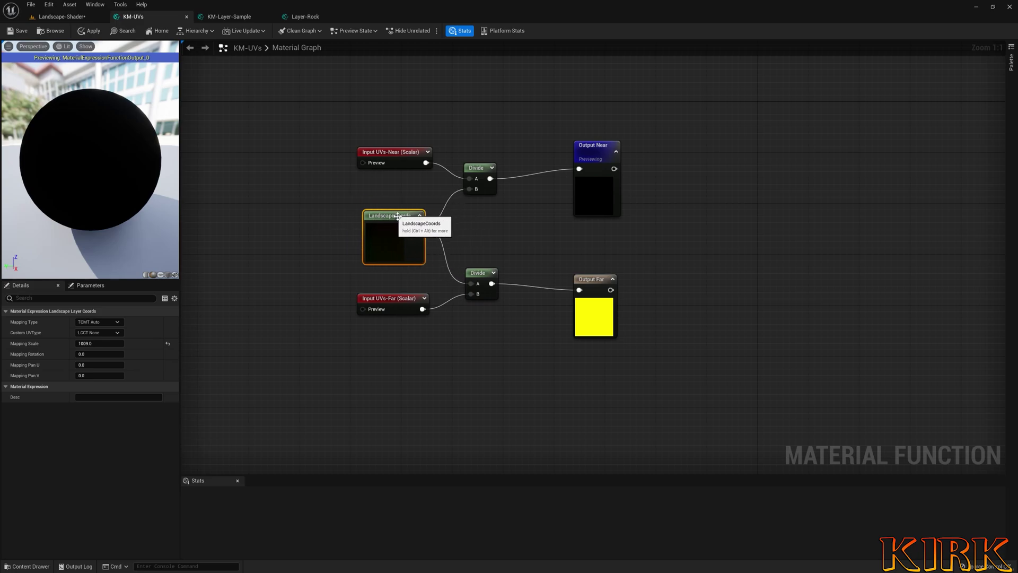
{"action": "left_click", "coordinate": [420, 222]}
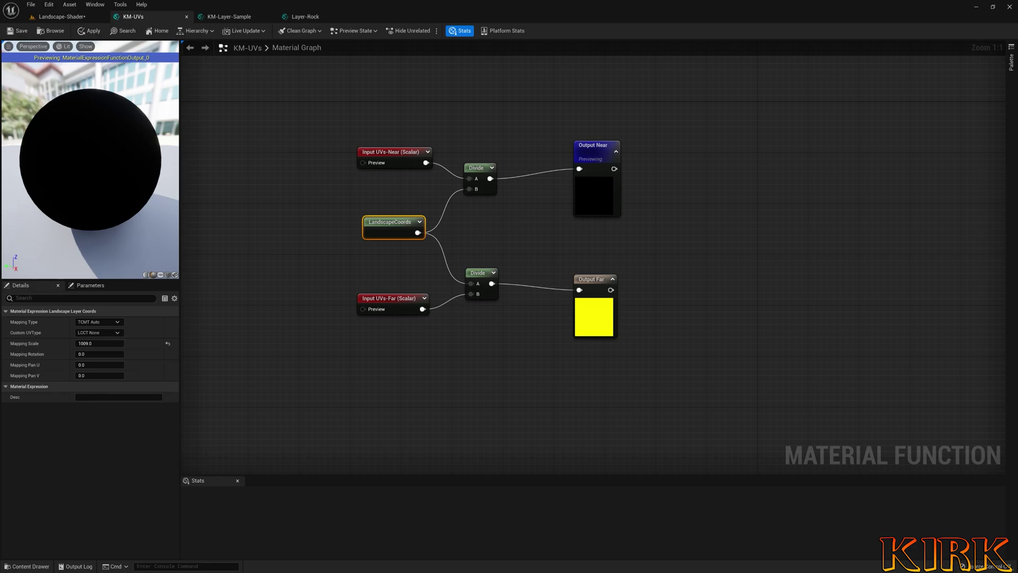
{"action": "right_click_drag", "start_coordinate": [470, 220], "coordinate": [414, 209]}
{"action": "left_click", "coordinate": [186, 16]}
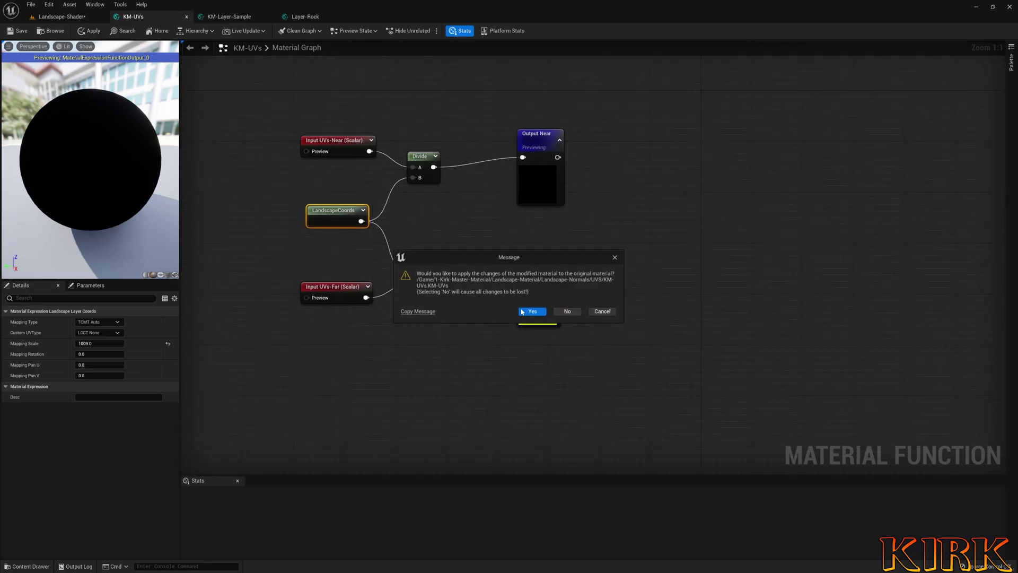
{"action": "left_click", "coordinate": [565, 311]}
Step: Examine the texture and UV inputs and the two Texture Sample nodes in the KM-Layer-Sample graph
{"action": "left_click", "coordinate": [151, 16]}
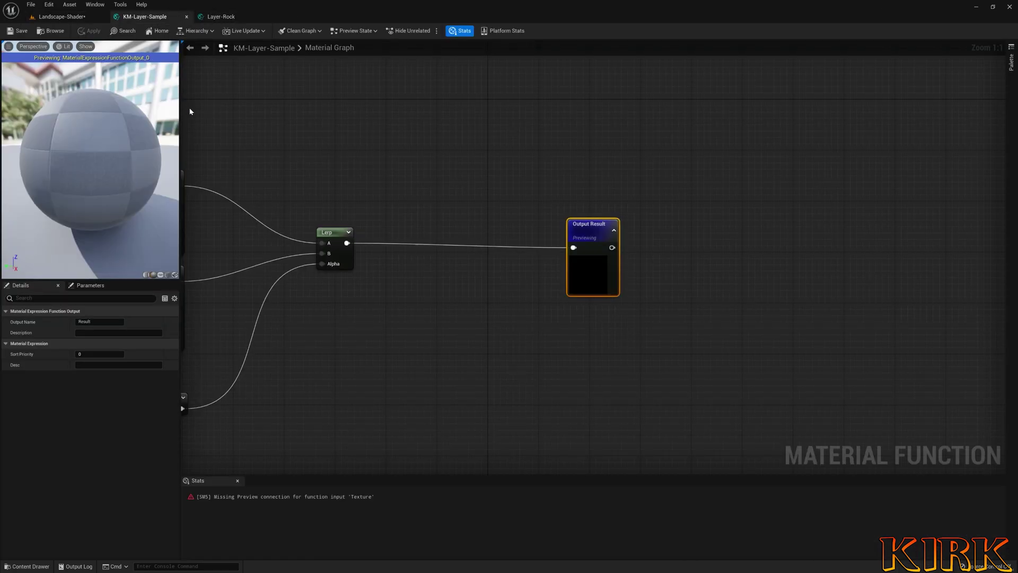
{"action": "right_click_drag", "start_coordinate": [547, 189], "coordinate": [609, 197]}
{"action": "scroll", "coordinate": [524, 234], "scroll_direction": "down", "scroll_amount": 2}
{"action": "right_click_drag", "start_coordinate": [501, 260], "coordinate": [612, 239]}
{"action": "left_click_drag", "start_coordinate": [404, 159], "coordinate": [438, 263]}
{"action": "right_click_drag", "start_coordinate": [567, 143], "coordinate": [516, 130]}
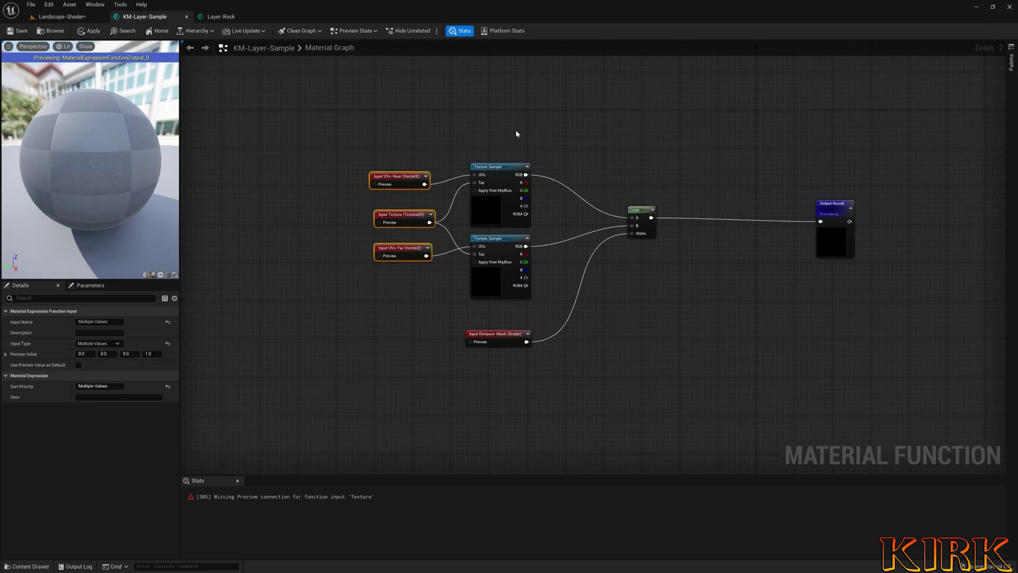
{"action": "left_click_drag", "start_coordinate": [515, 129], "coordinate": [481, 301]}
{"action": "right_click_drag", "start_coordinate": [338, 350], "coordinate": [298, 285]}
{"action": "scroll", "coordinate": [348, 278], "scroll_direction": "up", "scroll_amount": 3}
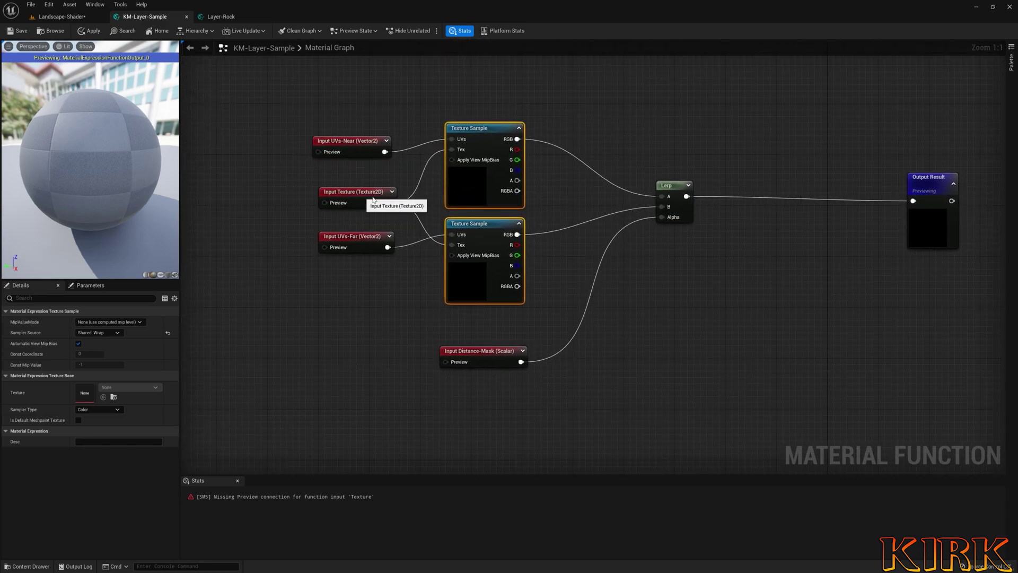
Step: Rearrange the texture, near UV and far UV inputs and the Lerp node, and place the Distance-Mask input directly beneath the lower Texture Sample
{"action": "left_click", "coordinate": [338, 201]}
{"action": "left_click_drag", "start_coordinate": [337, 201], "coordinate": [357, 196]}
{"action": "left_click_drag", "start_coordinate": [339, 143], "coordinate": [351, 137]}
{"action": "left_click_drag", "start_coordinate": [347, 238], "coordinate": [353, 243]}
{"action": "right_click_drag", "start_coordinate": [556, 257], "coordinate": [479, 260]}
{"action": "left_click_drag", "start_coordinate": [598, 189], "coordinate": [617, 188]}
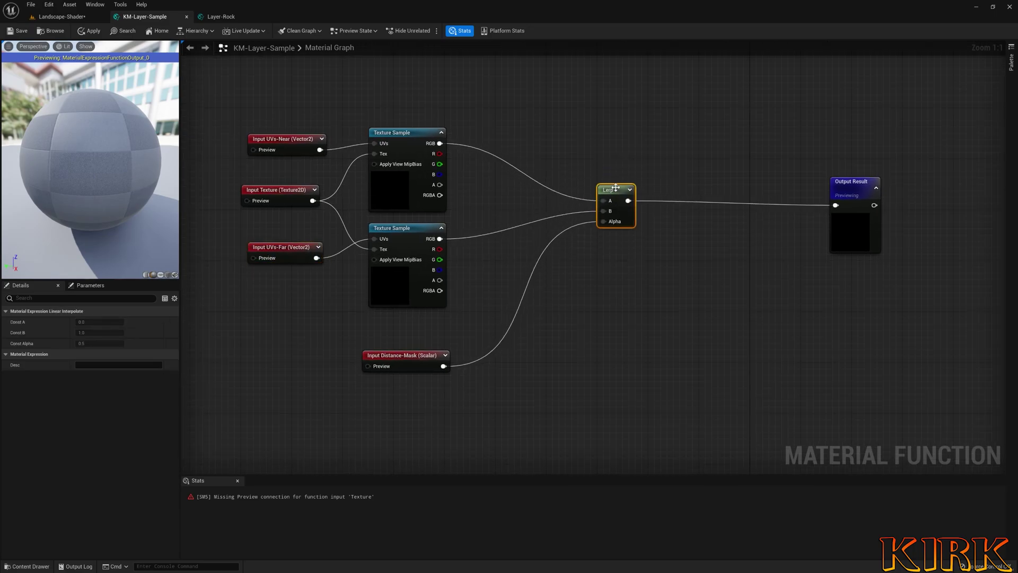
{"action": "left_click_drag", "start_coordinate": [417, 352], "coordinate": [435, 320]}
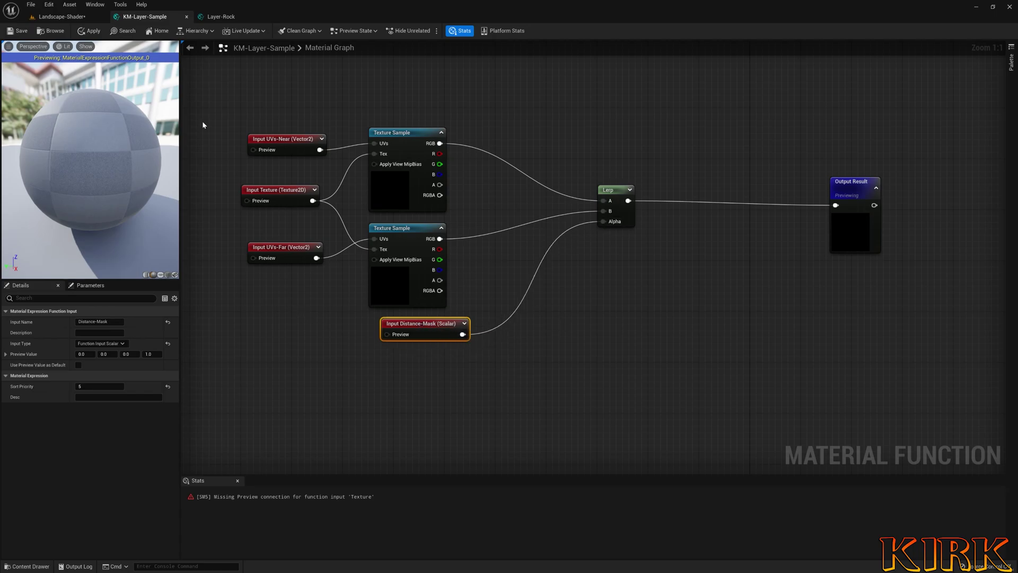
Step: In the Layer-Rock graph, examine the UVs and Distance-Mask groups, including the KM-Distance-Mask function and its Distance-Mask reroute
{"action": "left_click", "coordinate": [221, 17]}
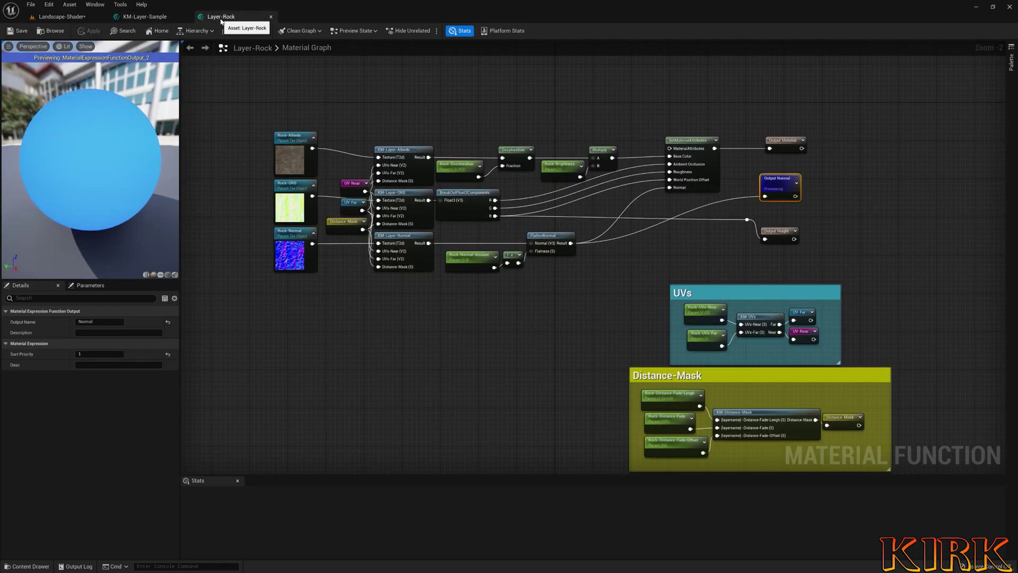
{"action": "scroll", "coordinate": [530, 254], "scroll_direction": "down", "scroll_amount": 3}
{"action": "scroll", "coordinate": [548, 286], "scroll_direction": "up", "scroll_amount": 4}
{"action": "right_click_drag", "start_coordinate": [494, 271], "coordinate": [261, 134]}
{"action": "scroll", "coordinate": [507, 248], "scroll_direction": "up", "scroll_amount": 1}
{"action": "left_click", "coordinate": [488, 261]}
{"action": "left_click_drag", "start_coordinate": [489, 260], "coordinate": [488, 254]}
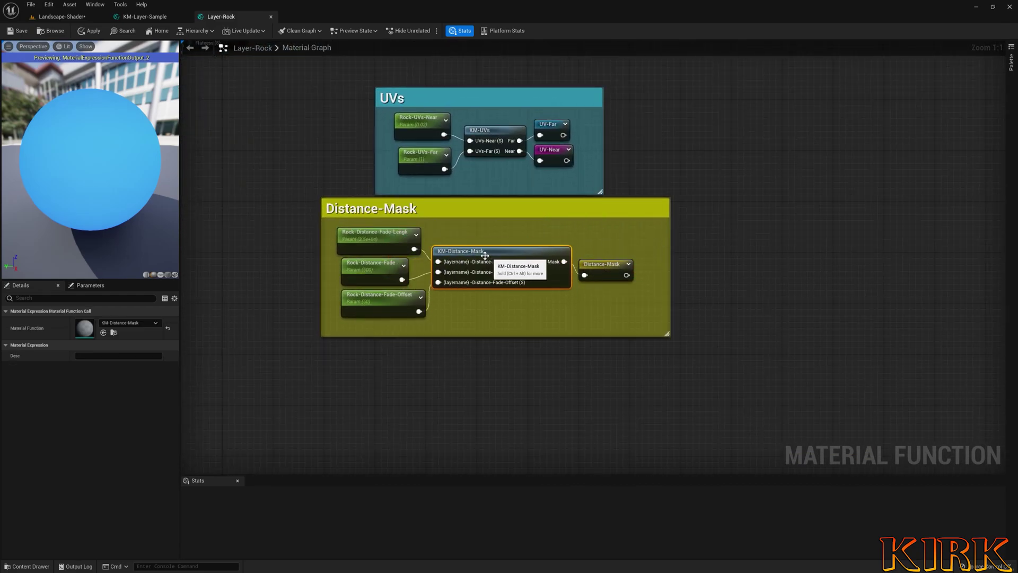
{"action": "right_click_drag", "start_coordinate": [483, 242], "coordinate": [543, 246]}
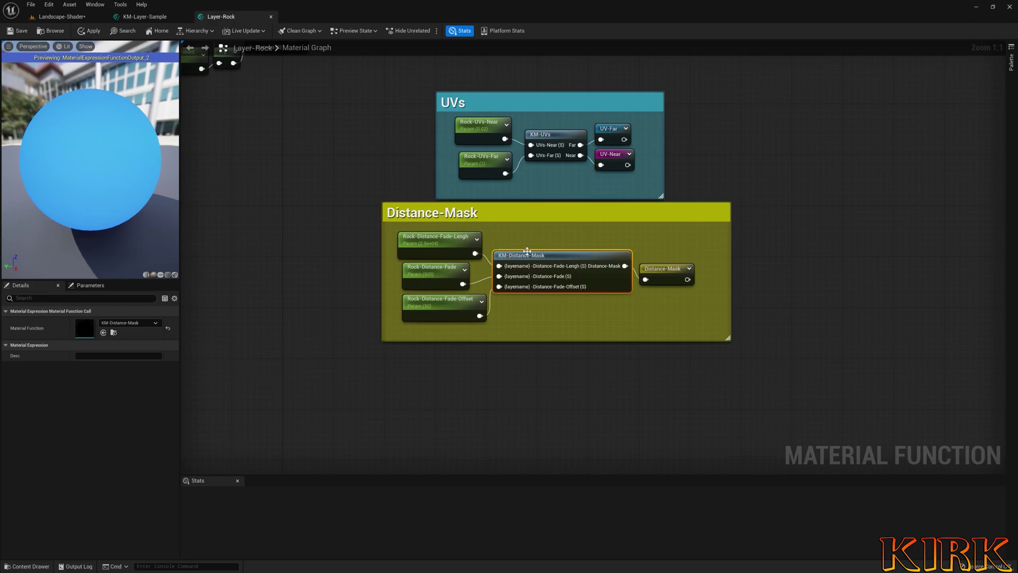
{"action": "right_click_drag", "start_coordinate": [561, 244], "coordinate": [484, 279]}
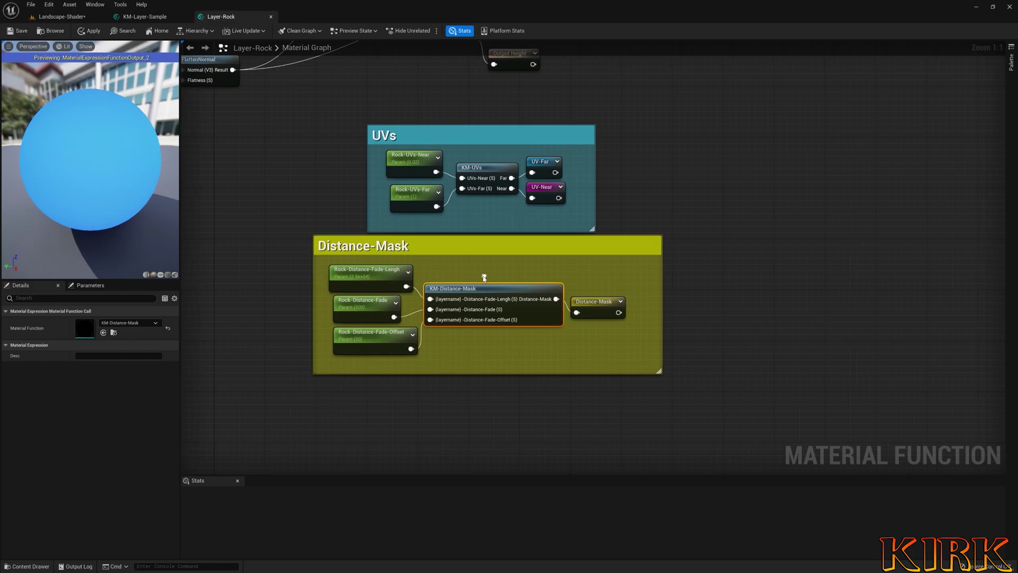
{"action": "left_click", "coordinate": [602, 299]}
{"action": "left_click_drag", "start_coordinate": [602, 299], "coordinate": [593, 307]}
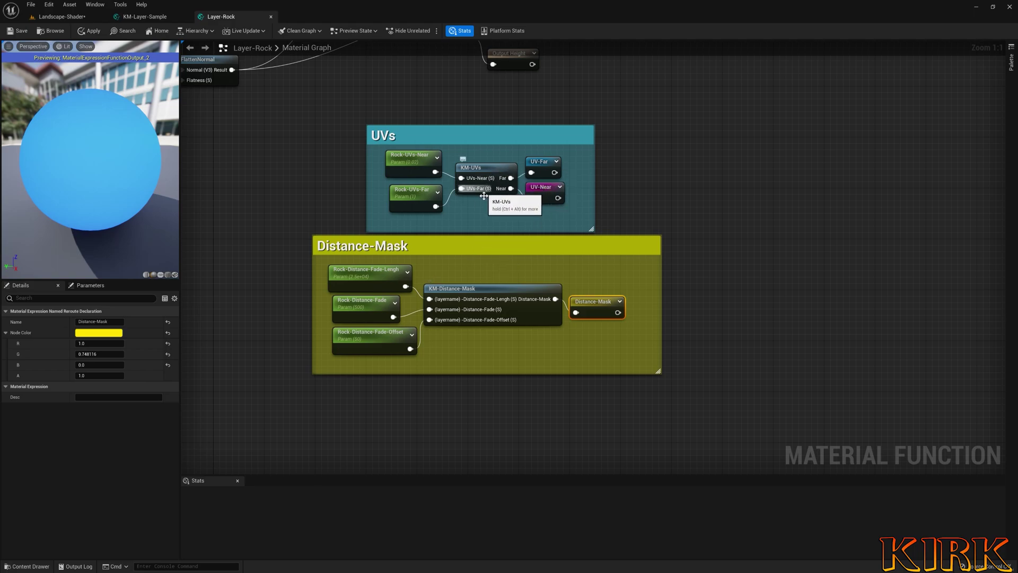
Step: Compare the three KM-Layer albedo, ORD and normal function calls in Layer-Rock with the KM-Layer-Sample graph
{"action": "right_click_drag", "start_coordinate": [402, 141], "coordinate": [936, 359]}
{"action": "left_click_drag", "start_coordinate": [553, 107], "coordinate": [529, 335]}
{"action": "left_click", "coordinate": [142, 17]}
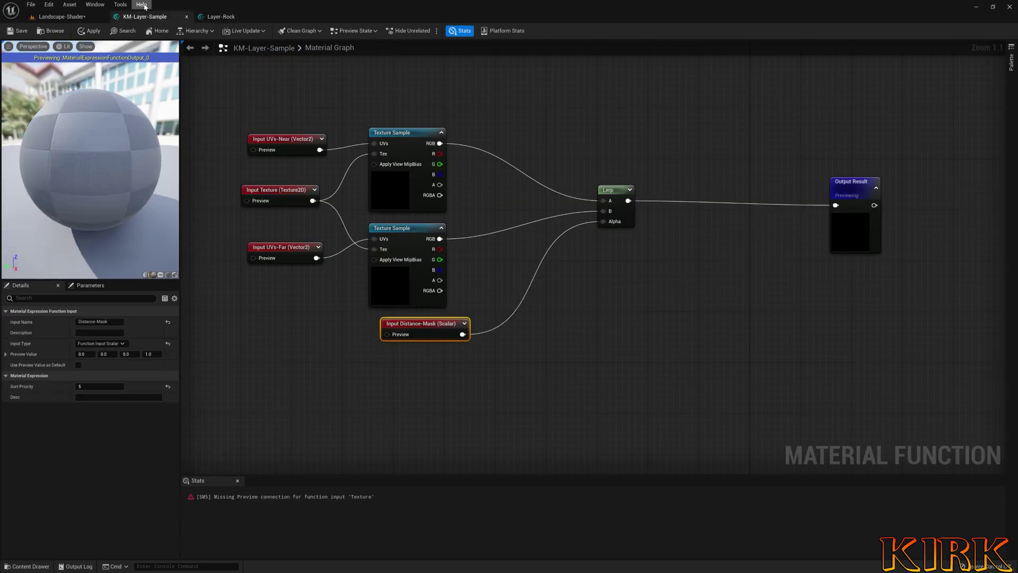
{"action": "left_click", "coordinate": [220, 17]}
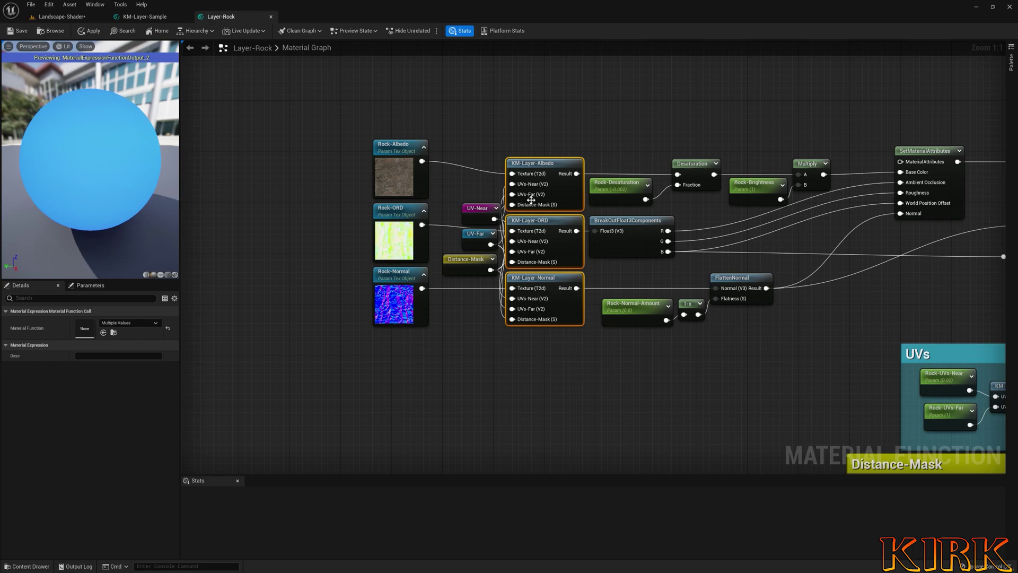
Step: Examine the Rock-Albedo, Rock-ORD and Rock-Normal texture parameters and the reroutes feeding the layer functions
{"action": "left_click_drag", "start_coordinate": [431, 105], "coordinate": [363, 313]}
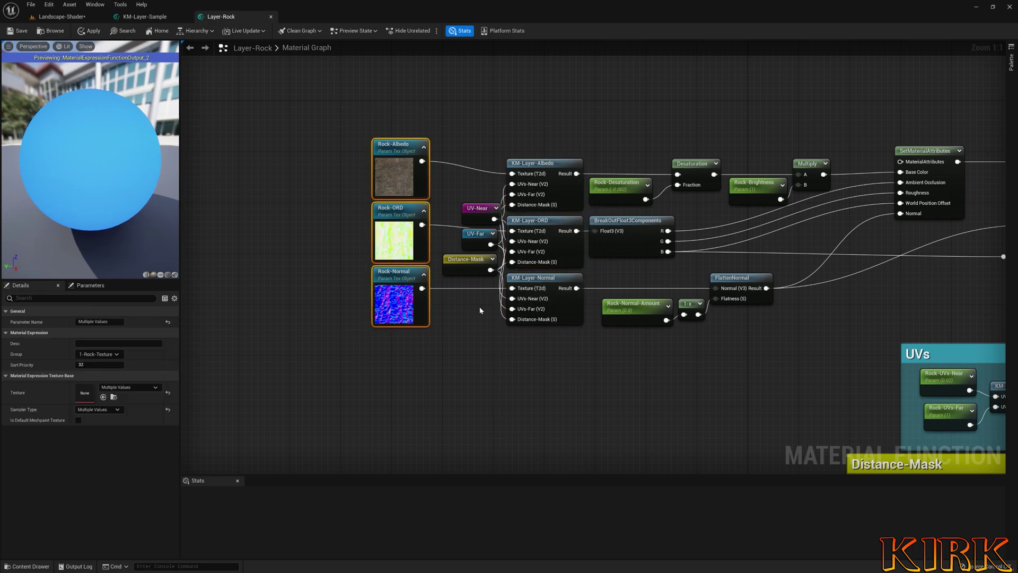
{"action": "right_click_drag", "start_coordinate": [480, 311], "coordinate": [467, 280]}
{"action": "left_click_drag", "start_coordinate": [468, 144], "coordinate": [464, 228]}
{"action": "left_click", "coordinate": [454, 260]}
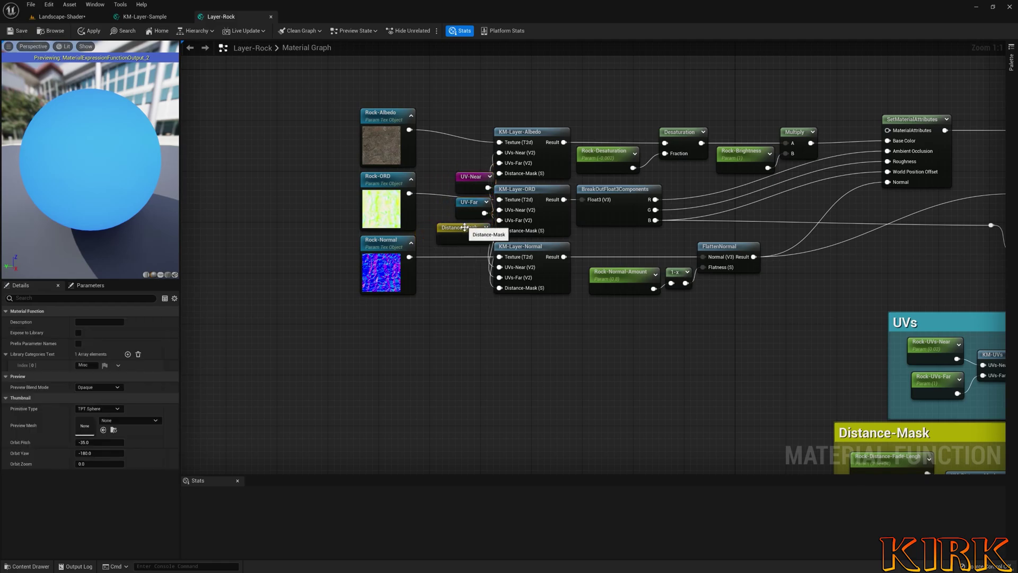
{"action": "right_click_drag", "start_coordinate": [601, 319], "coordinate": [524, 304]}
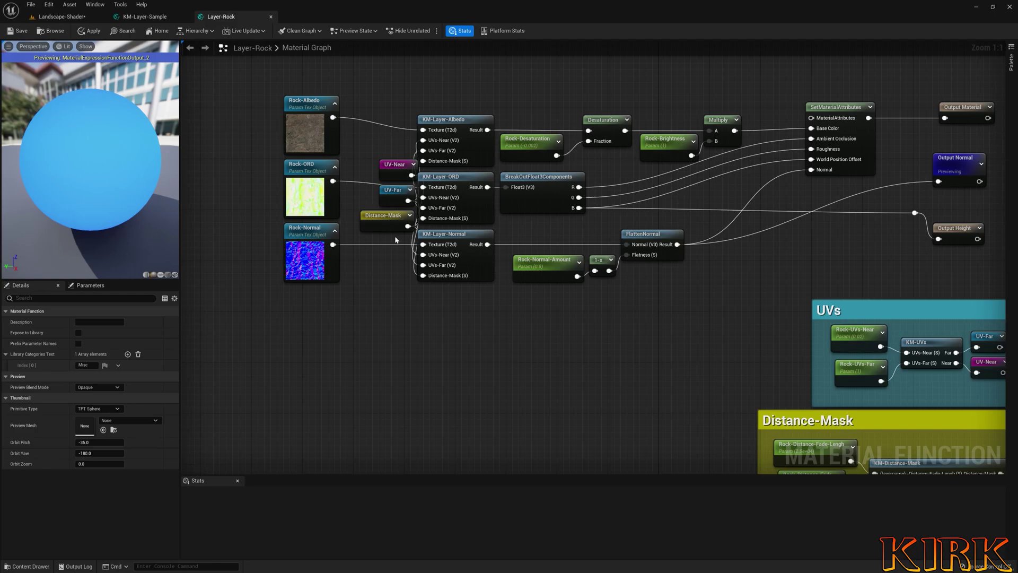
Step: Trace the UV-Far and UV-Near reroutes from their declarations in the UVs group to their usage nodes beside the layer functions
{"action": "right_click_drag", "start_coordinate": [636, 297], "coordinate": [457, 273]}
{"action": "right_click_drag", "start_coordinate": [593, 276], "coordinate": [483, 231]}
{"action": "left_click_drag", "start_coordinate": [729, 265], "coordinate": [709, 304]}
{"action": "key", "text": "ctrl+z"}
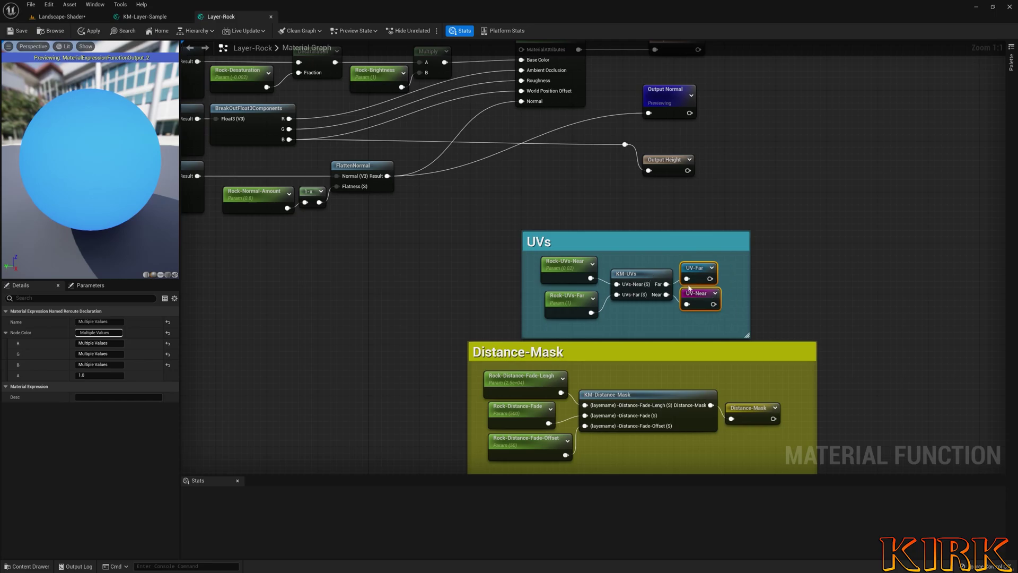
{"action": "right_click_drag", "start_coordinate": [322, 218], "coordinate": [566, 269]}
{"action": "left_click_drag", "start_coordinate": [587, 209], "coordinate": [589, 209]}
{"action": "mouse_move", "coordinate": [590, 207]}
{"action": "left_mouse_down"}
{"action": "mouse_move", "coordinate": [556, 205]}
{"action": "mouse_move", "coordinate": [597, 194]}
{"action": "mouse_move", "coordinate": [586, 197]}
{"action": "left_mouse_up"}
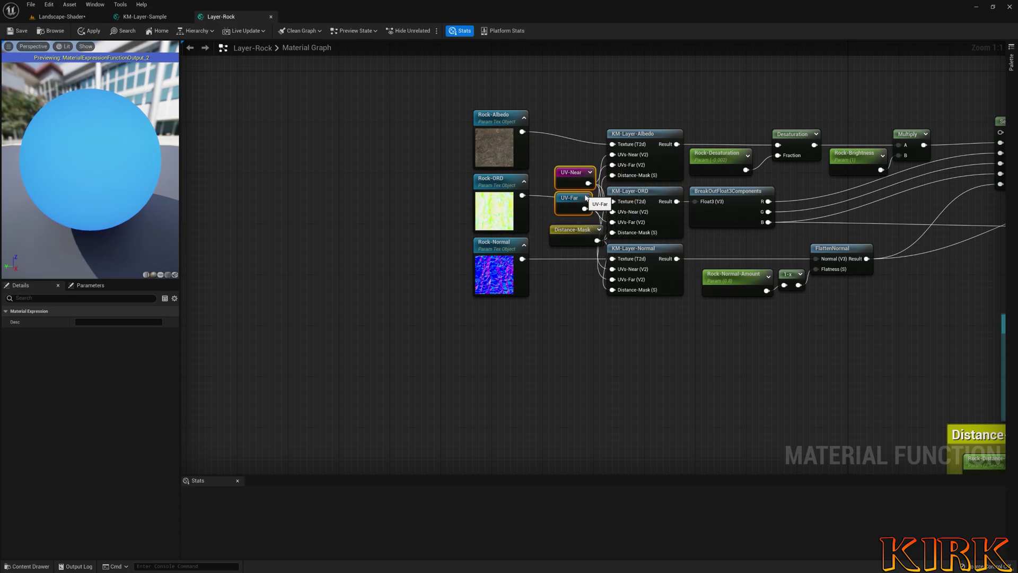
Step: Locate the Distance-Mask reroute declaration in its group, and return to the usage nodes beside the rock textures
{"action": "right_click_drag", "start_coordinate": [554, 273], "coordinate": [520, 238]}
{"action": "left_click_drag", "start_coordinate": [534, 199], "coordinate": [531, 199]}
{"action": "right_click_drag", "start_coordinate": [670, 306], "coordinate": [283, 126]}
{"action": "mouse_move", "coordinate": [806, 281]}
{"action": "left_mouse_down"}
{"action": "mouse_move", "coordinate": [824, 289]}
{"action": "mouse_move", "coordinate": [812, 272]}
{"action": "left_mouse_up"}
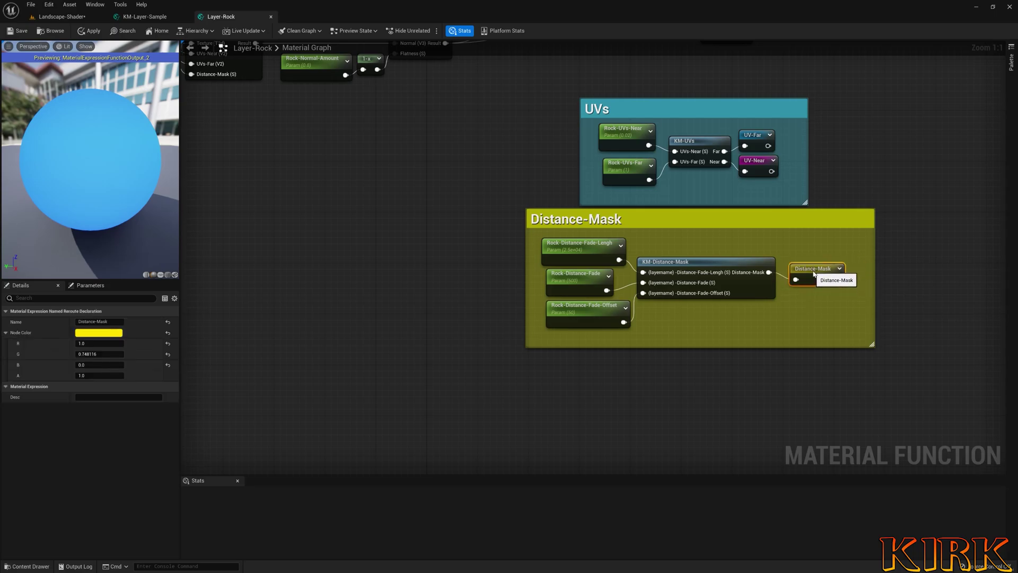
{"action": "right_click_drag", "start_coordinate": [309, 236], "coordinate": [571, 188]}
Step: Move the UV-Near, UV-Far and Distance-Mask usage nodes far below the layer functions and bring them back beside them
{"action": "left_click_drag", "start_coordinate": [526, 127], "coordinate": [370, 395]}
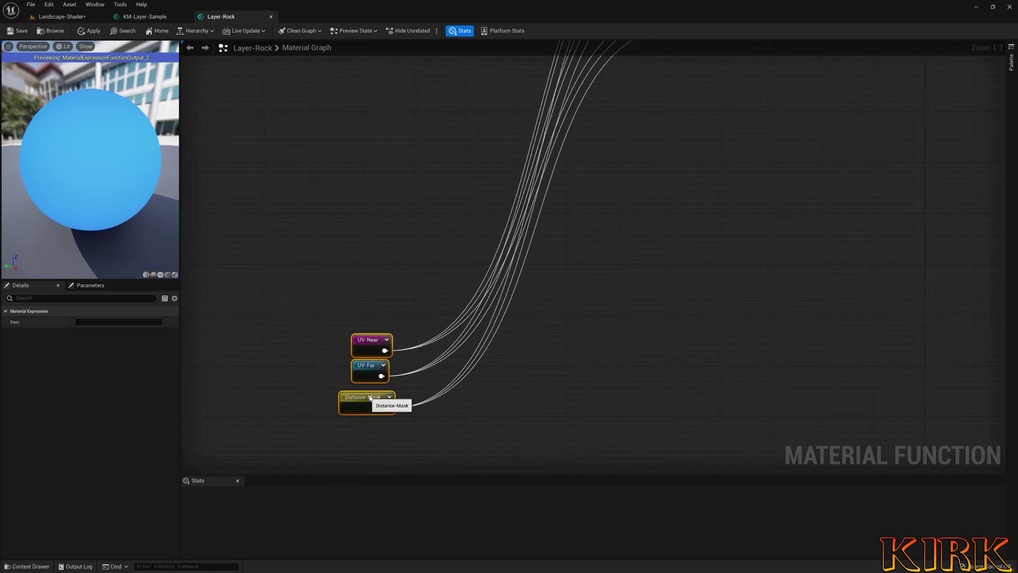
{"action": "right_click_drag", "start_coordinate": [648, 237], "coordinate": [619, 240]}
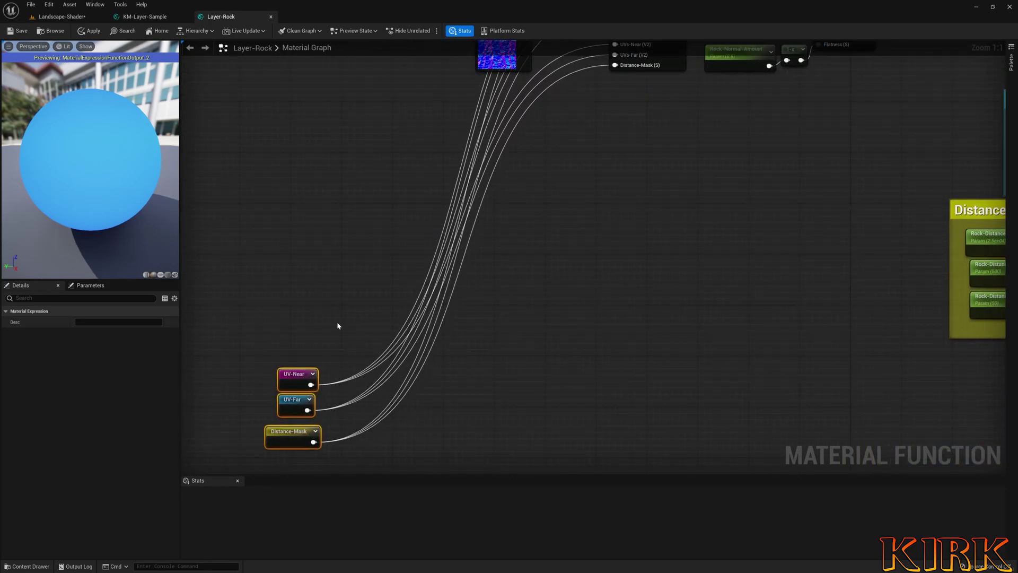
{"action": "left_click_drag", "start_coordinate": [278, 440], "coordinate": [572, 205]}
{"action": "left_click", "coordinate": [730, 345]}
Step: Shift the BreakOutFloat3Components node slightly lower, and inspect the Output Normal and Output Height nodes
{"action": "right_click_drag", "start_coordinate": [730, 345], "coordinate": [508, 368]}
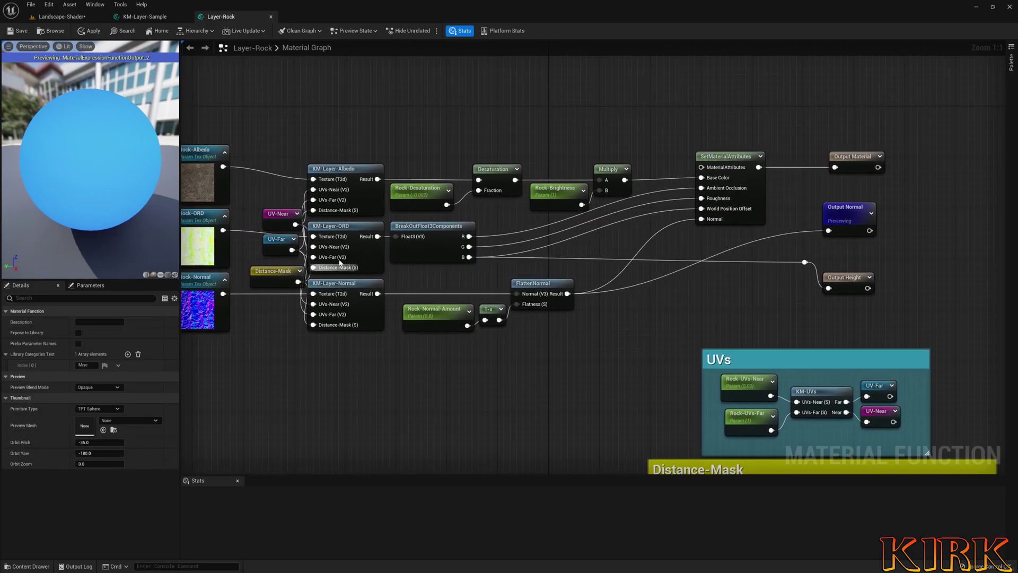
{"action": "mouse_move", "coordinate": [451, 242]}
{"action": "left_mouse_down"}
{"action": "mouse_move", "coordinate": [442, 295]}
{"action": "mouse_move", "coordinate": [440, 232]}
{"action": "left_mouse_up"}
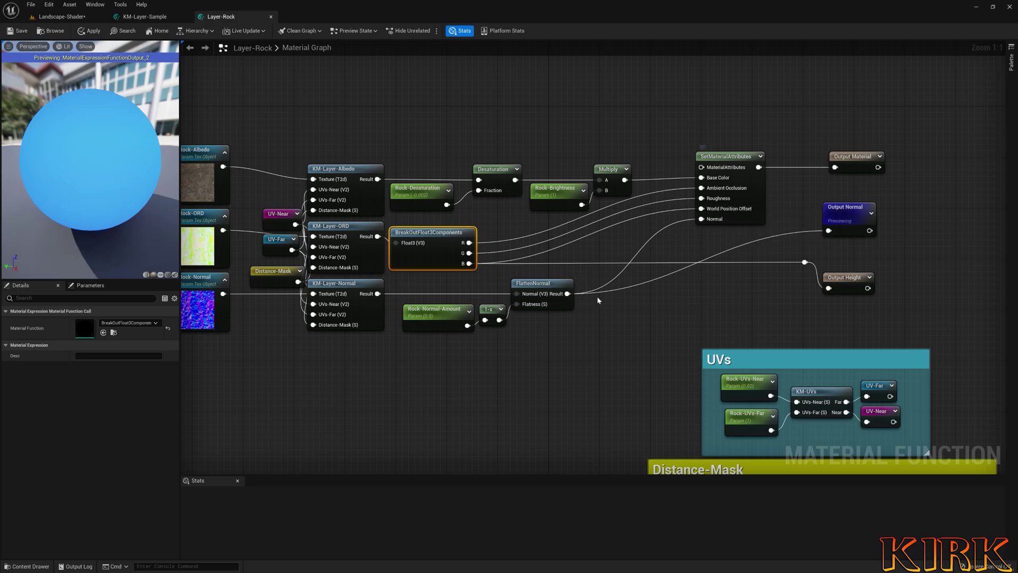
{"action": "right_click_drag", "start_coordinate": [598, 263], "coordinate": [630, 272]}
{"action": "left_click_drag", "start_coordinate": [885, 242], "coordinate": [884, 248]}
{"action": "left_click", "coordinate": [877, 293]}
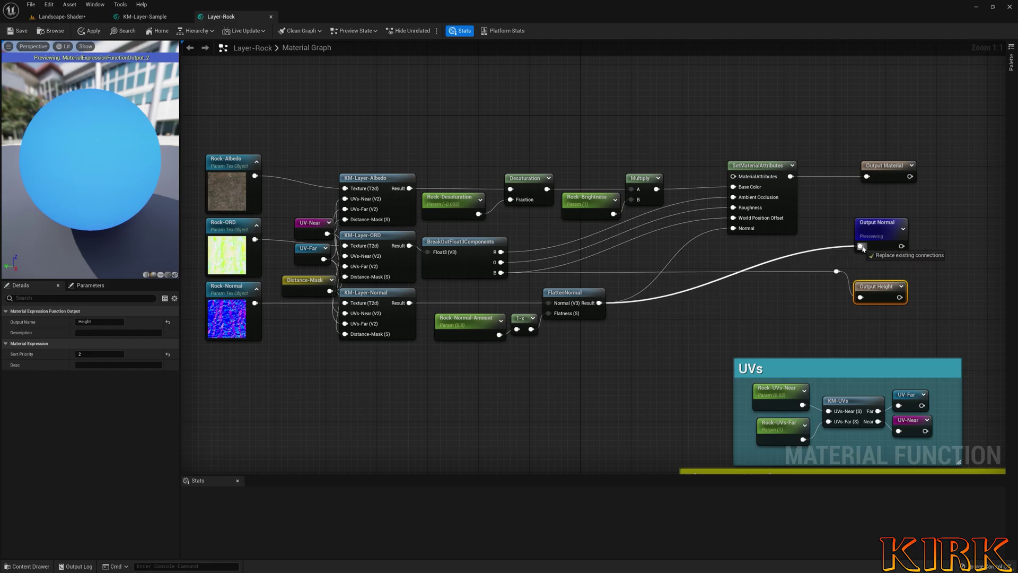
Step: Look over the rock layer's adjustment nodes, and close the Layer-Rock and KM-Layer-Sample function editors to return to the level
{"action": "left_click", "coordinate": [667, 339]}
{"action": "left_click_drag", "start_coordinate": [653, 134], "coordinate": [419, 325]}
{"action": "right_click_drag", "start_coordinate": [600, 394], "coordinate": [449, 265]}
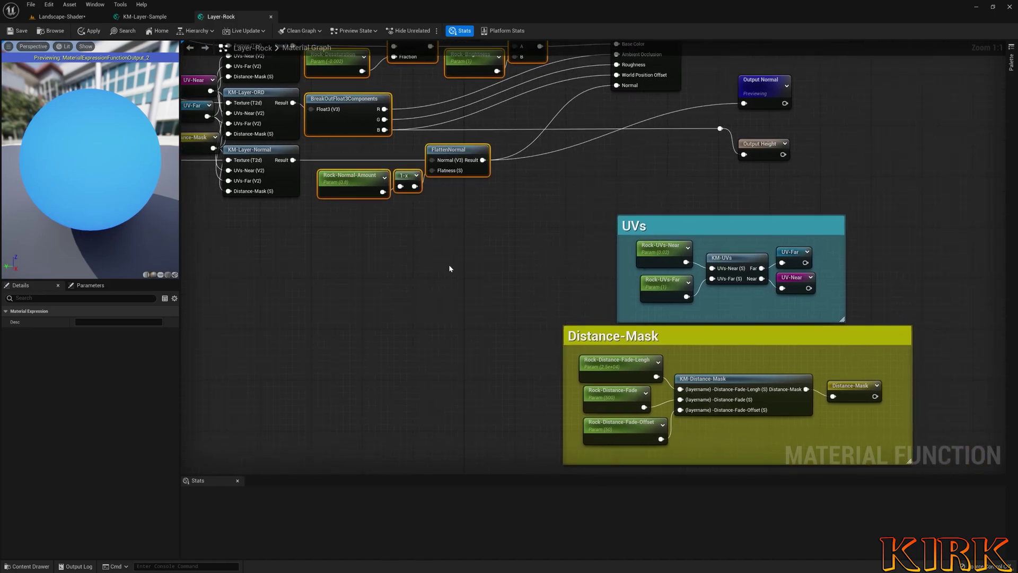
{"action": "scroll", "coordinate": [449, 268], "scroll_direction": "down", "scroll_amount": 2}
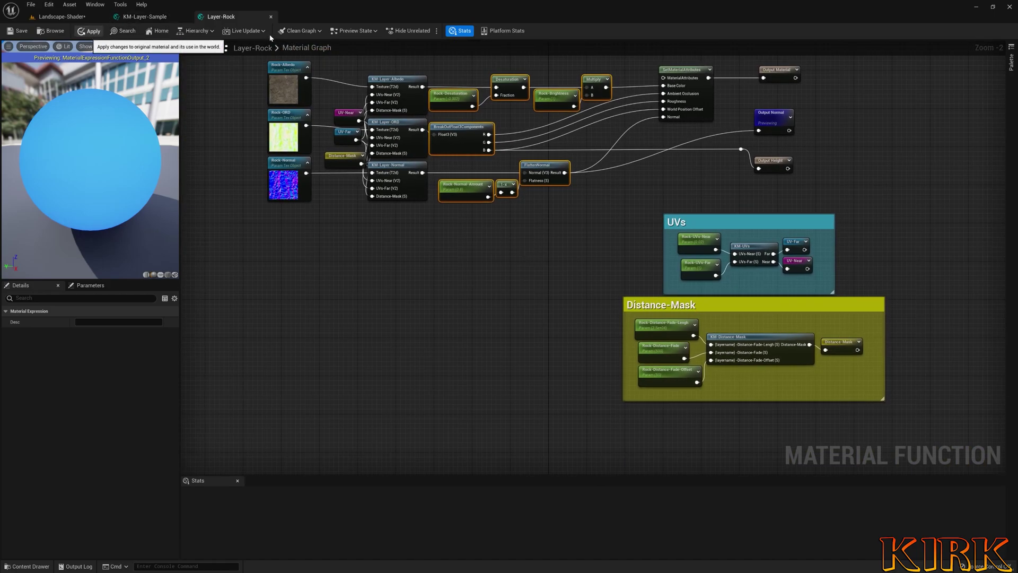
{"action": "left_click", "coordinate": [271, 16]}
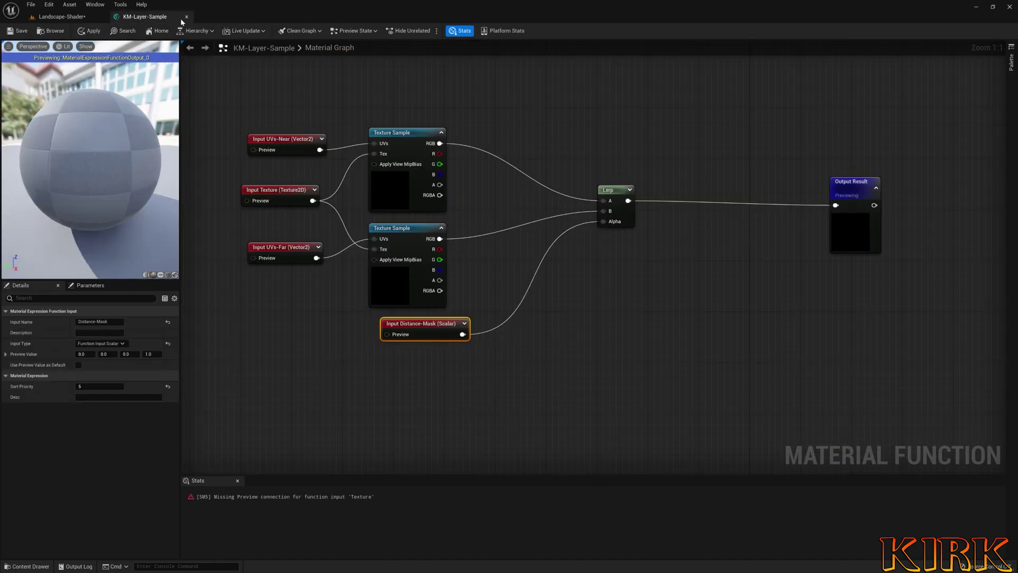
{"action": "left_click", "coordinate": [186, 17]}
{"action": "left_click", "coordinate": [535, 311]}
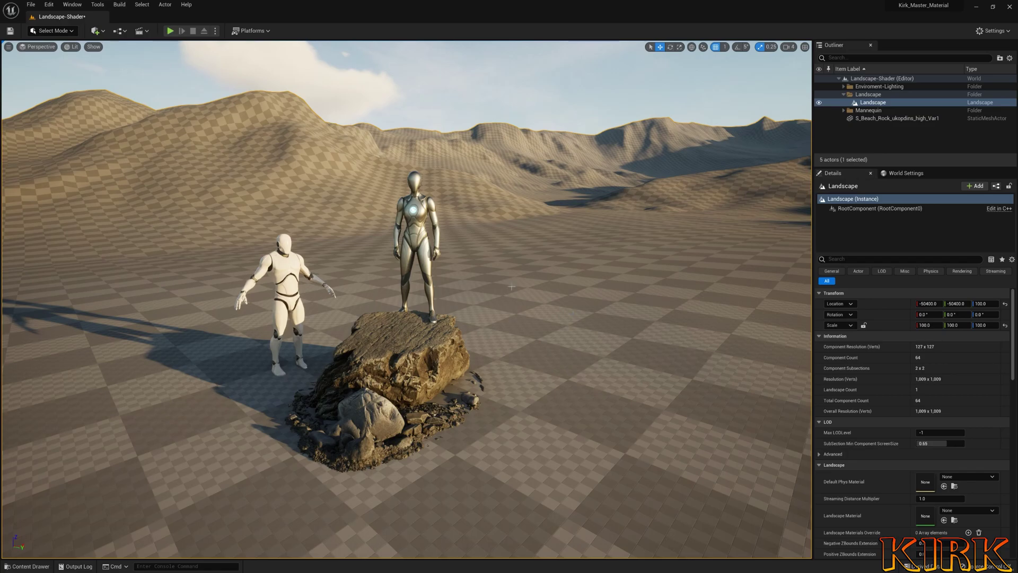
Step: Create a new material named KM-landscape-normal in the Landscape-Normals folder
{"action": "left_click", "coordinate": [8, 566]}
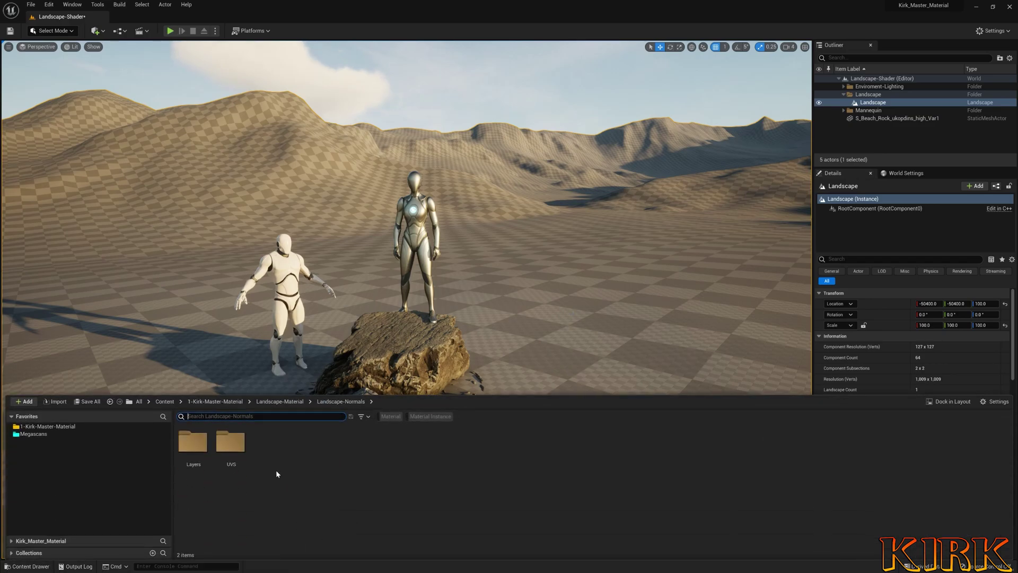
{"action": "right_click", "coordinate": [271, 443]}
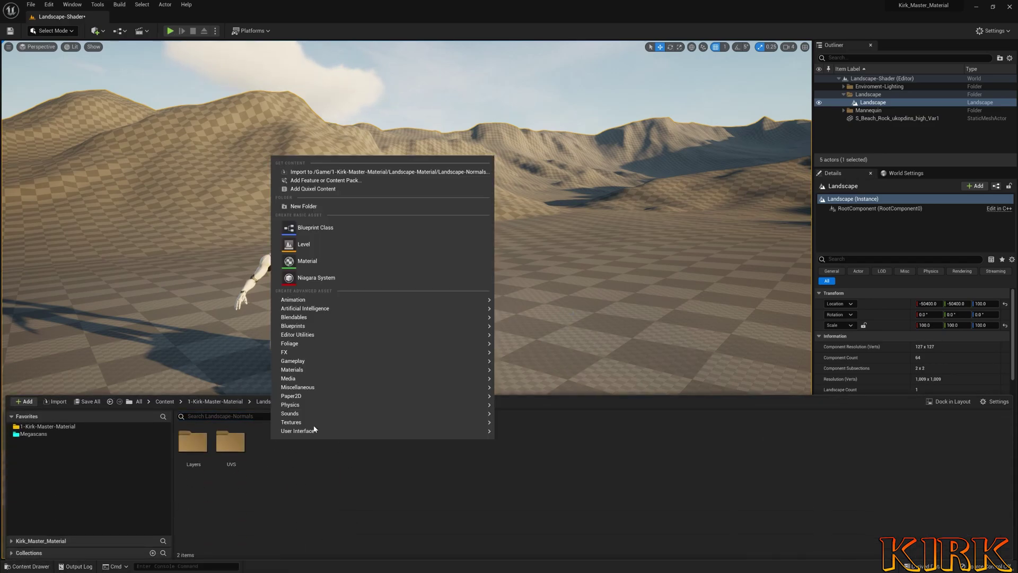
{"action": "left_click", "coordinate": [328, 260]}
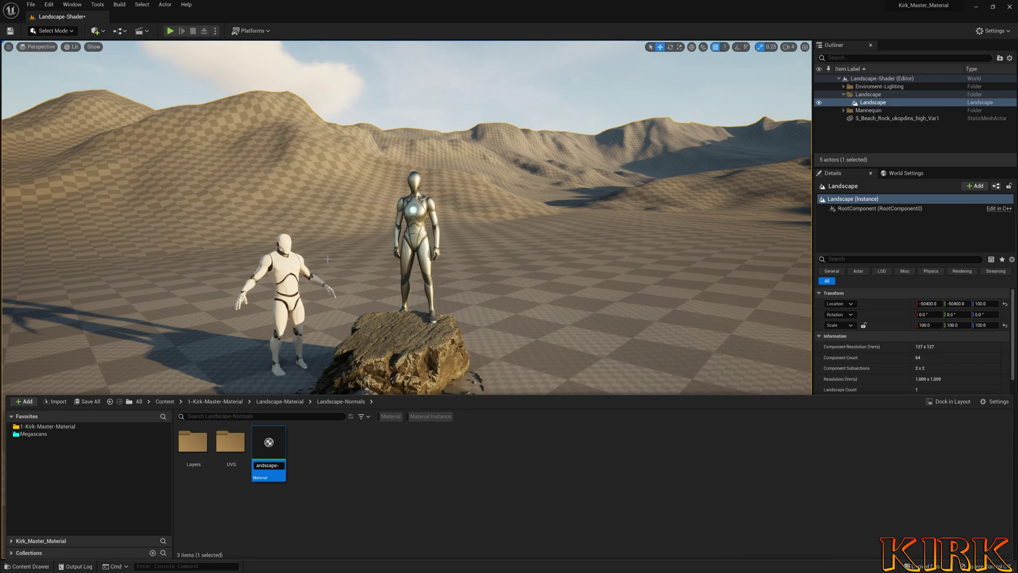
{"action": "key", "text": "Return"}
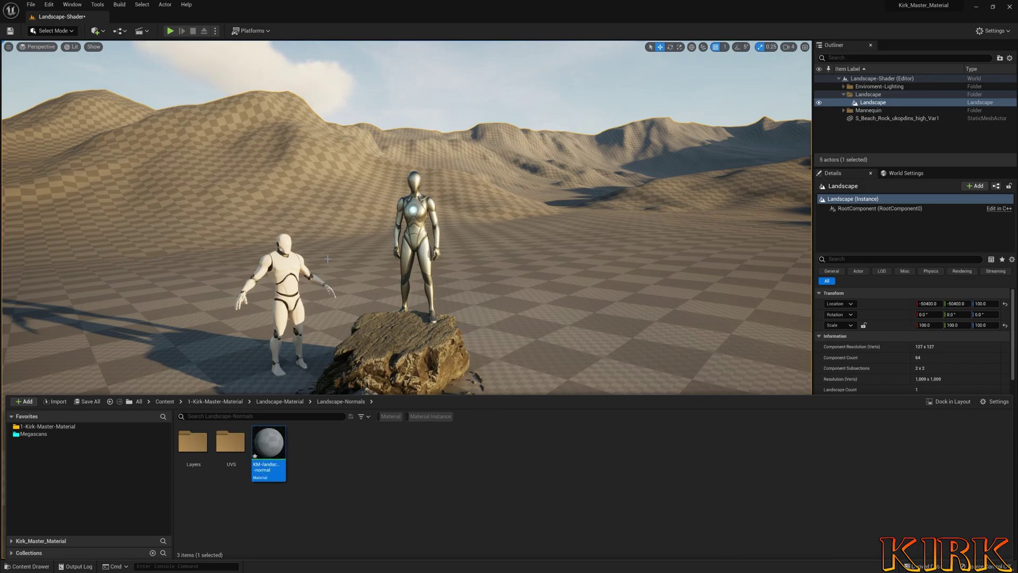
Step: Create a material instance from KM-landscape-normal, keeping the suggested name
{"action": "right_click", "coordinate": [271, 443]}
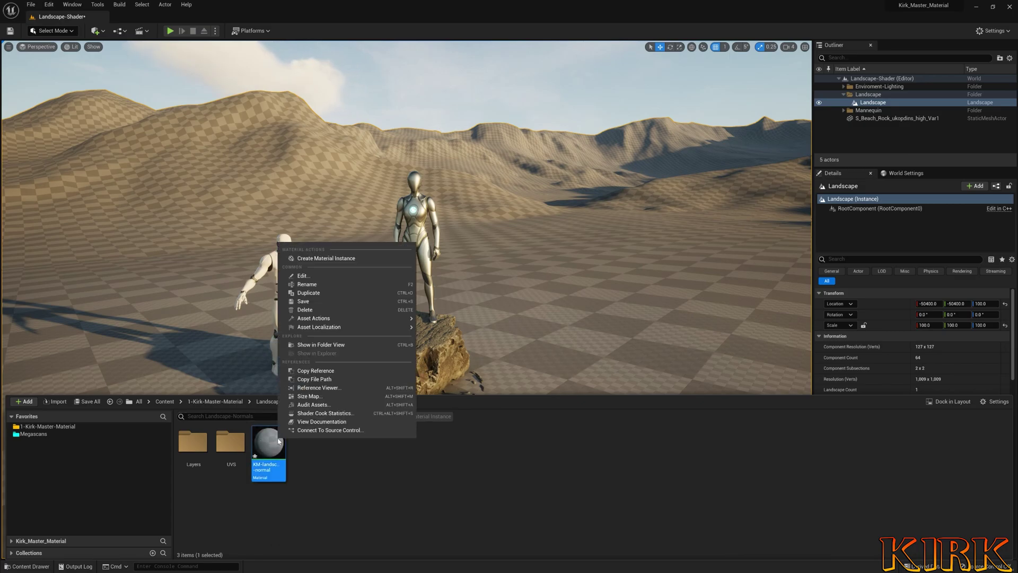
{"action": "left_click", "coordinate": [326, 258]}
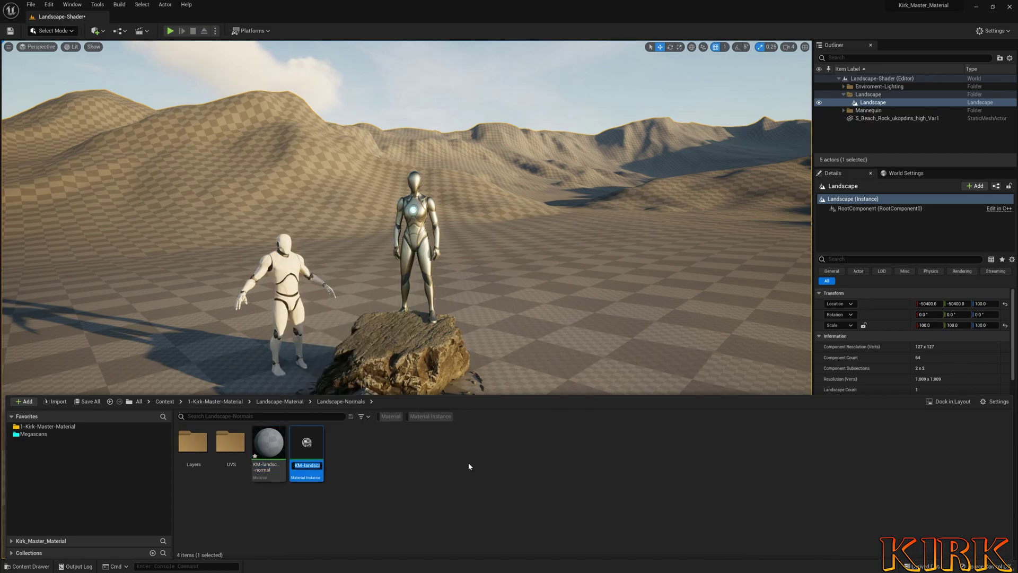
{"action": "key", "text": "Return"}
Step: Open the KM-landscape-normal material for editing and enable Use Material Attributes
{"action": "left_click", "coordinate": [265, 446]}
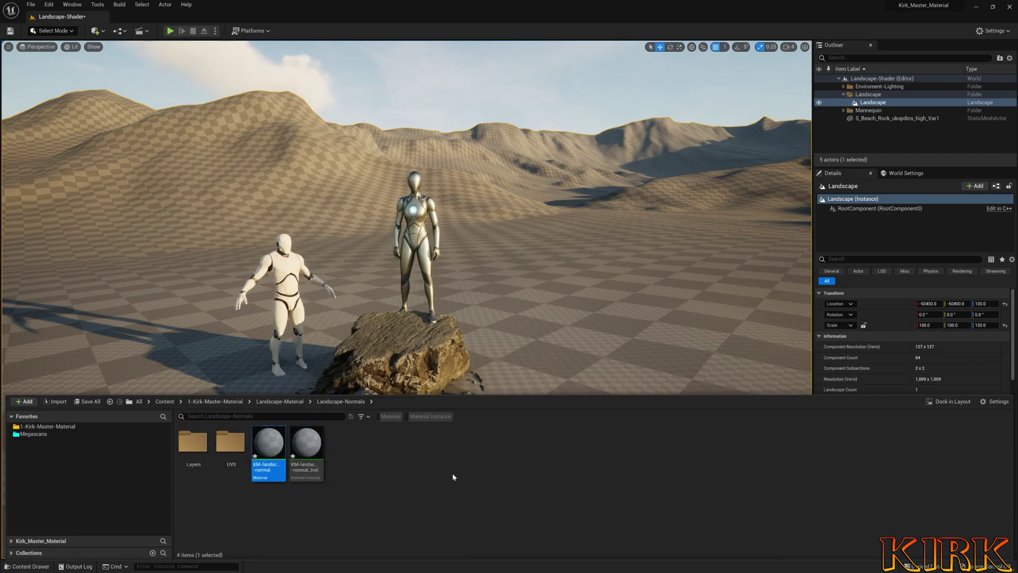
{"action": "double_click", "coordinate": [268, 445]}
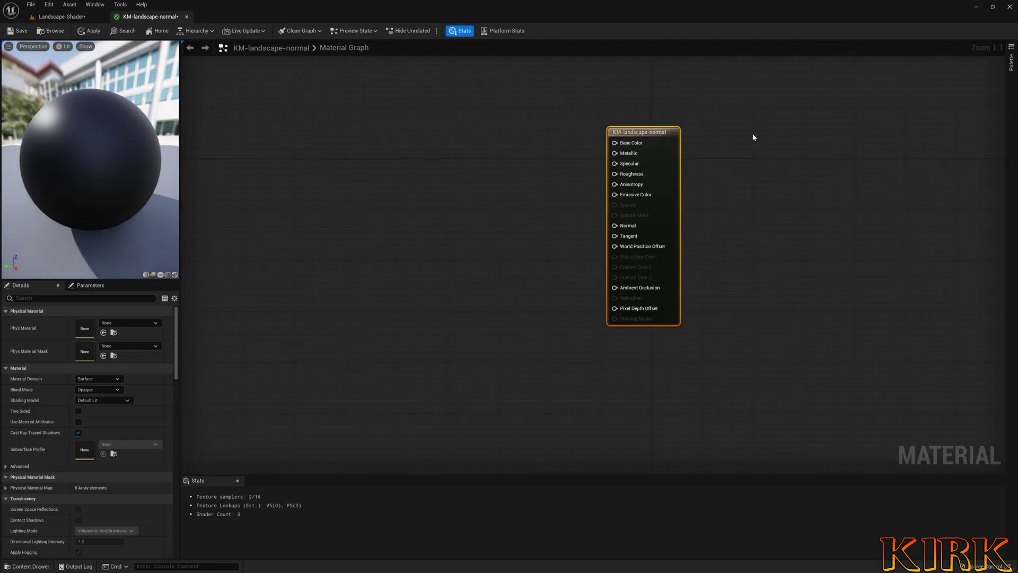
{"action": "left_click", "coordinate": [78, 421]}
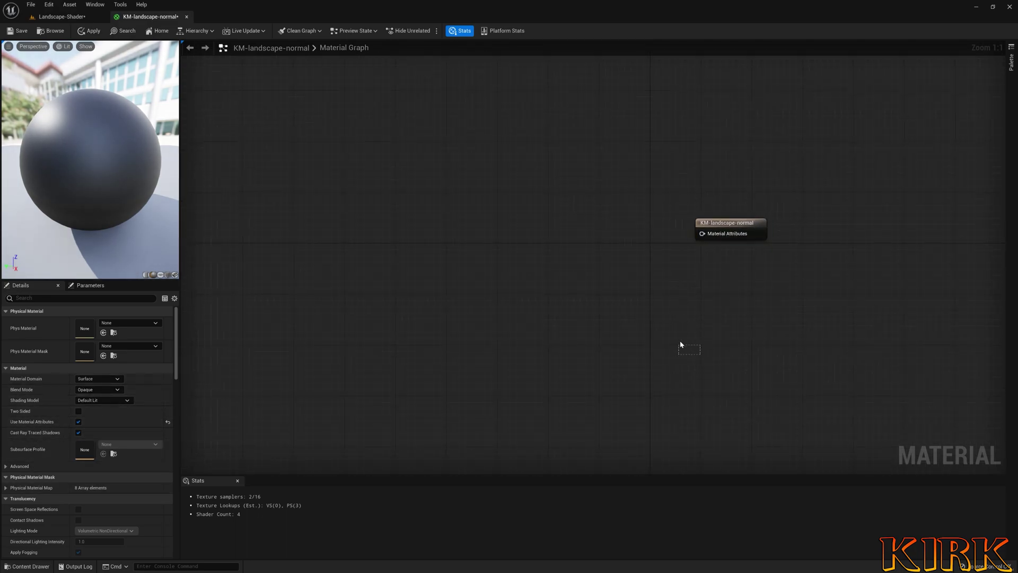
{"action": "left_click", "coordinate": [730, 224]}
{"action": "left_click_drag", "start_coordinate": [904, 113], "coordinate": [749, 235]}
{"action": "mouse_move", "coordinate": [612, 326]}
{"action": "right_mouse_down"}
{"action": "mouse_move", "coordinate": [603, 300]}
{"action": "mouse_move", "coordinate": [621, 316]}
{"action": "right_mouse_up"}
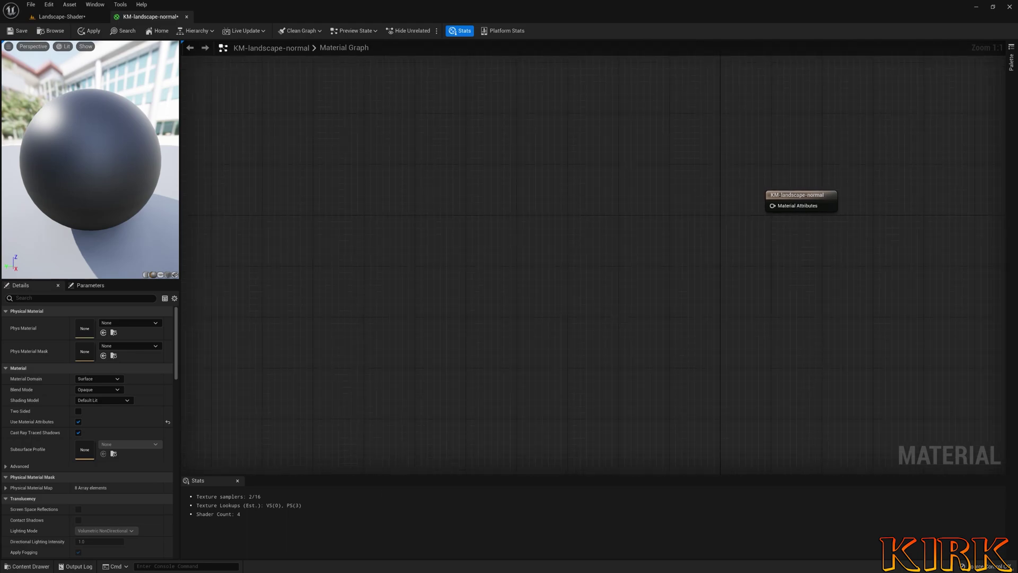
Step: Add the Layer-Rock function from the Layers/Rock folder to the material graph, well ahead of the output node
{"action": "key", "text": "ctrl+space"}
{"action": "left_click", "coordinate": [194, 460]}
{"action": "double_click", "coordinate": [196, 467]}
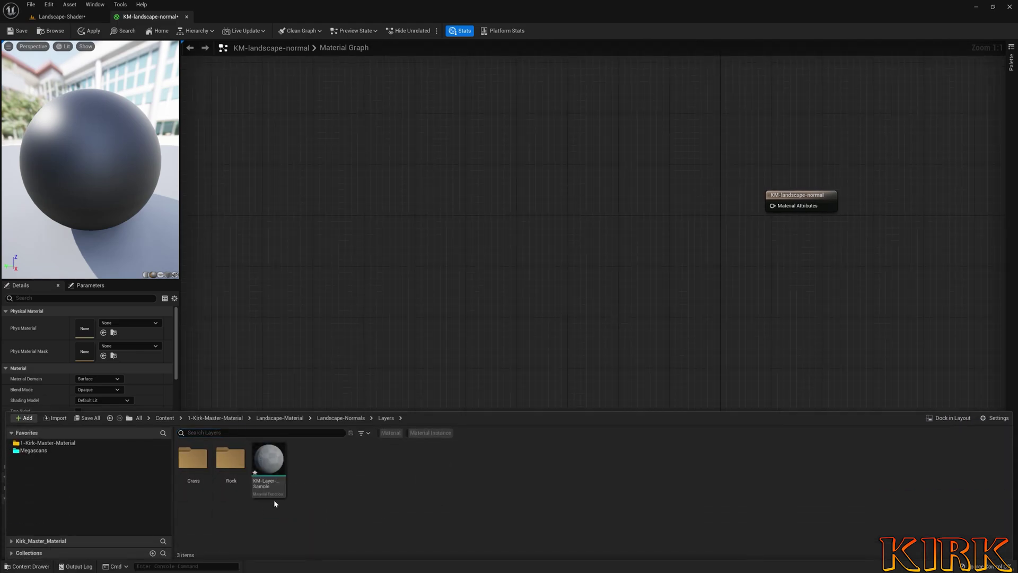
{"action": "double_click", "coordinate": [225, 464]}
{"action": "left_click_drag", "start_coordinate": [306, 460], "coordinate": [249, 167]}
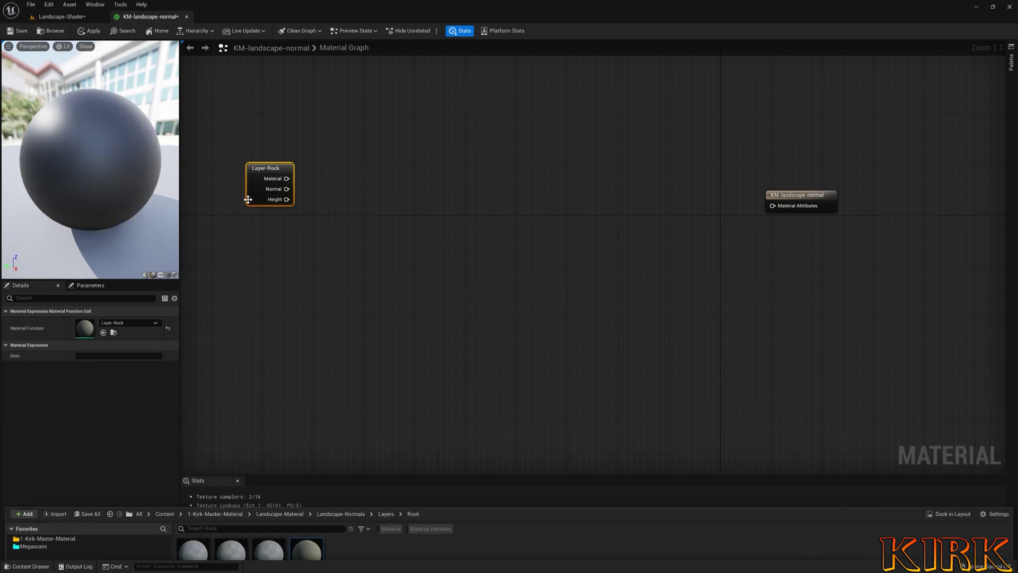
Step: Add the Layer-Grass function from the Layers/Grass folder and line it up beneath the Layer-Rock node
{"action": "left_click", "coordinate": [27, 566]}
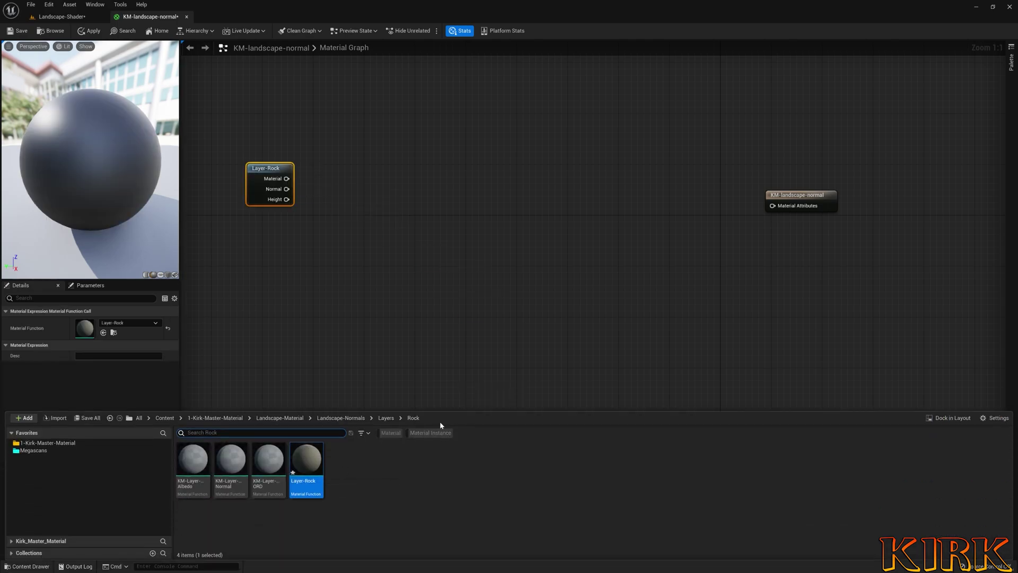
{"action": "left_click", "coordinate": [390, 418]}
{"action": "double_click", "coordinate": [193, 460]}
{"action": "left_click_drag", "start_coordinate": [204, 464], "coordinate": [252, 231]}
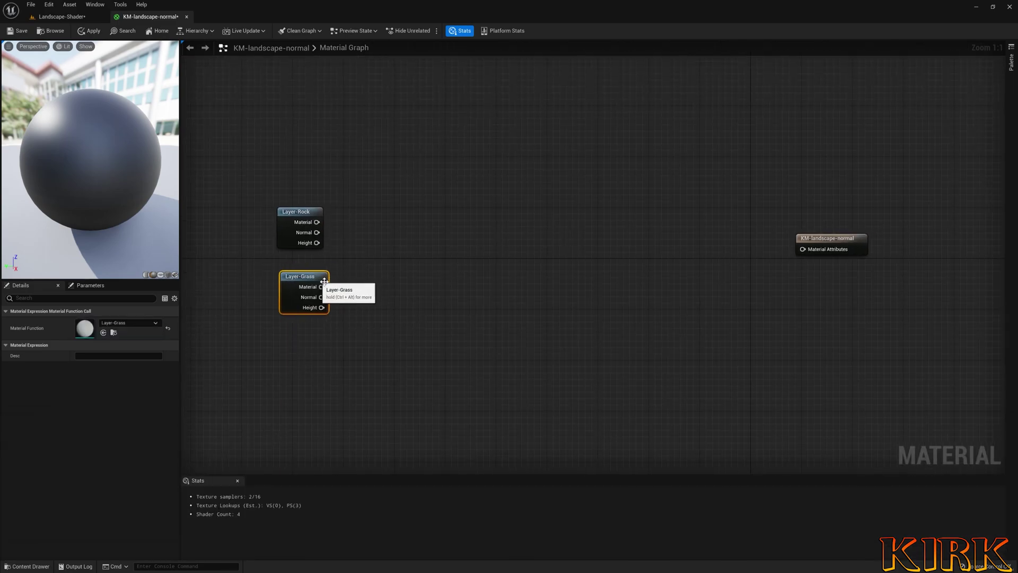
{"action": "left_click_drag", "start_coordinate": [335, 196], "coordinate": [263, 250]}
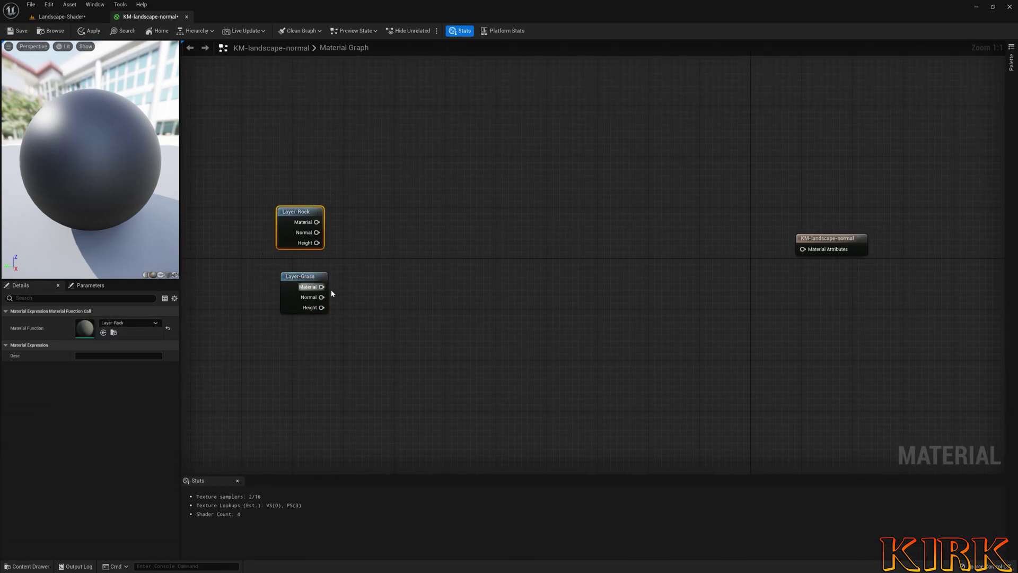
{"action": "right_click_drag", "start_coordinate": [398, 292], "coordinate": [442, 268]}
{"action": "left_click_drag", "start_coordinate": [349, 257], "coordinate": [346, 255]}
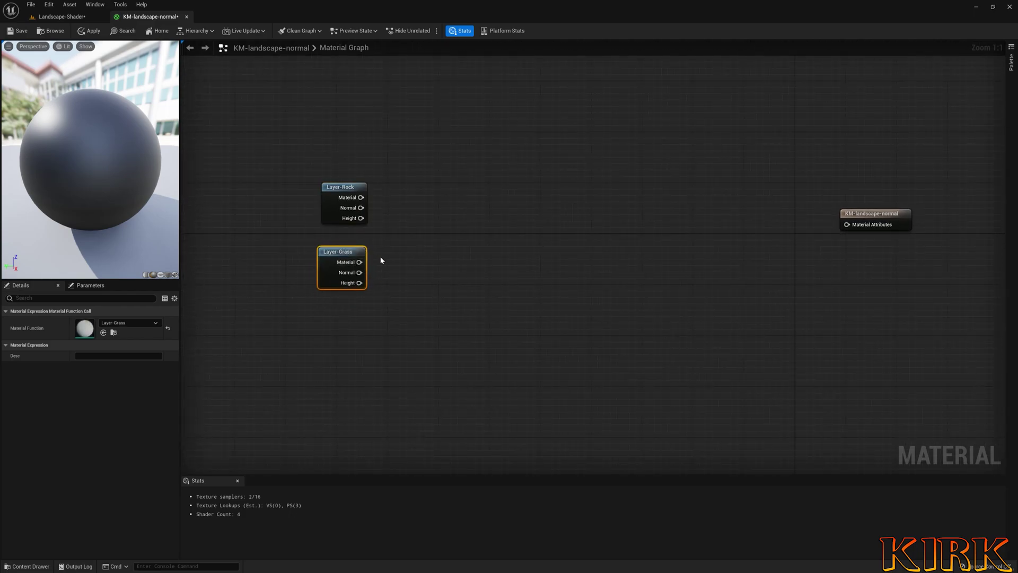
{"action": "right_click_drag", "start_coordinate": [474, 292], "coordinate": [423, 288]}
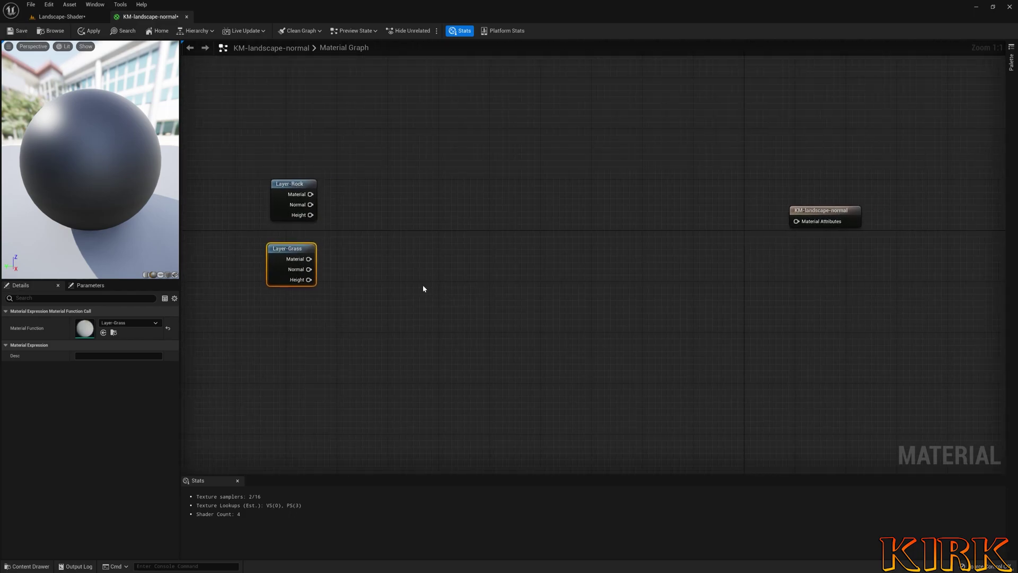
Step: Inspect the node graph inside the Layer-Grass function, and return to the KM-landscape-normal material
{"action": "double_click", "coordinate": [287, 244]}
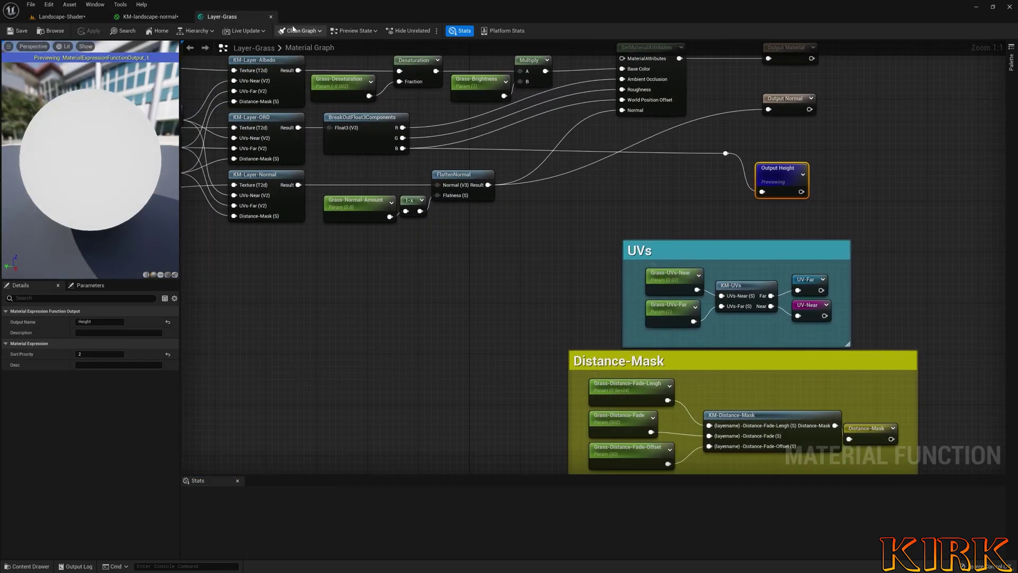
{"action": "left_click", "coordinate": [271, 17]}
{"action": "left_click_drag", "start_coordinate": [325, 149], "coordinate": [243, 226]}
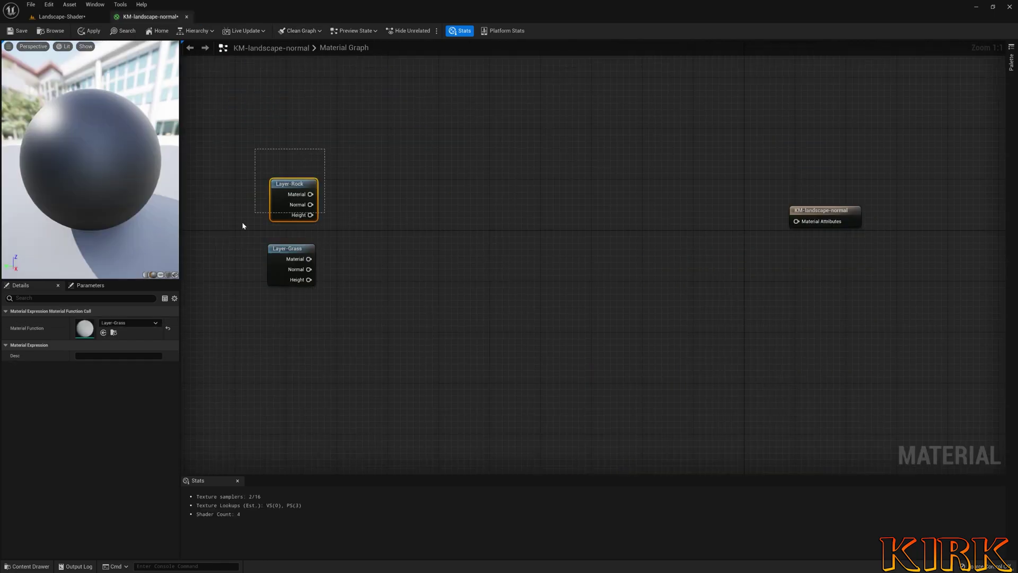
{"action": "right_click_drag", "start_coordinate": [489, 254], "coordinate": [422, 260]}
Step: Move the Layer-Grass node out of the way above the material output, and reposition Layer-Rock with free space around it
{"action": "left_click_drag", "start_coordinate": [235, 252], "coordinate": [698, 106]}
{"action": "right_click_drag", "start_coordinate": [699, 106], "coordinate": [884, 60]}
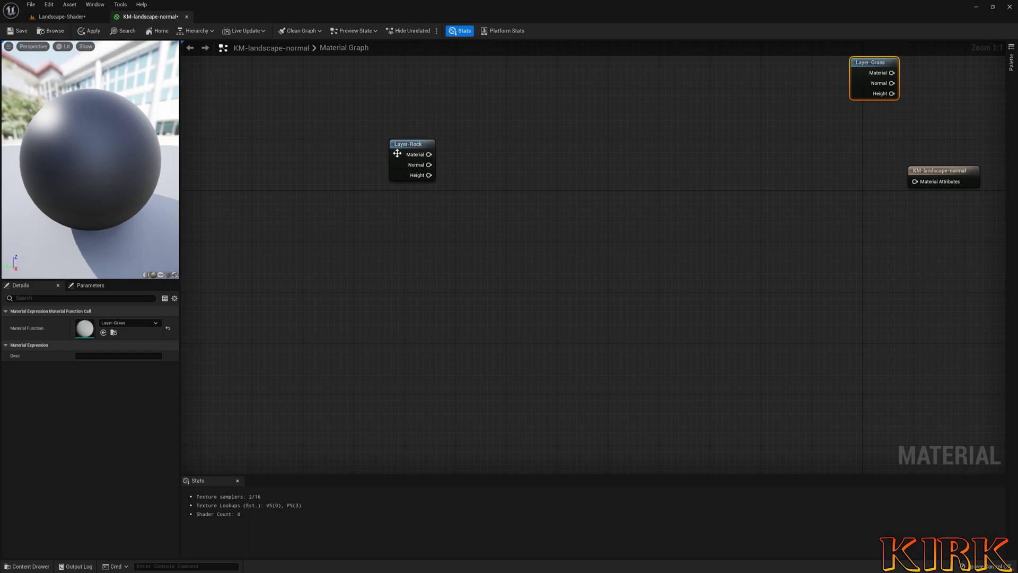
{"action": "left_click_drag", "start_coordinate": [418, 143], "coordinate": [354, 174]}
{"action": "right_click_drag", "start_coordinate": [477, 232], "coordinate": [547, 215]}
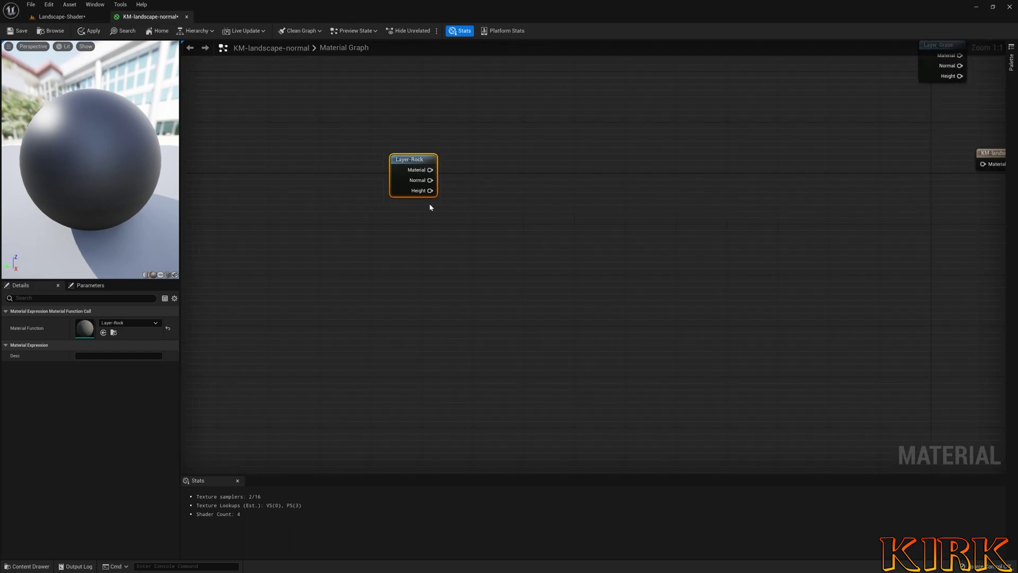
{"action": "left_click_drag", "start_coordinate": [412, 158], "coordinate": [437, 146]}
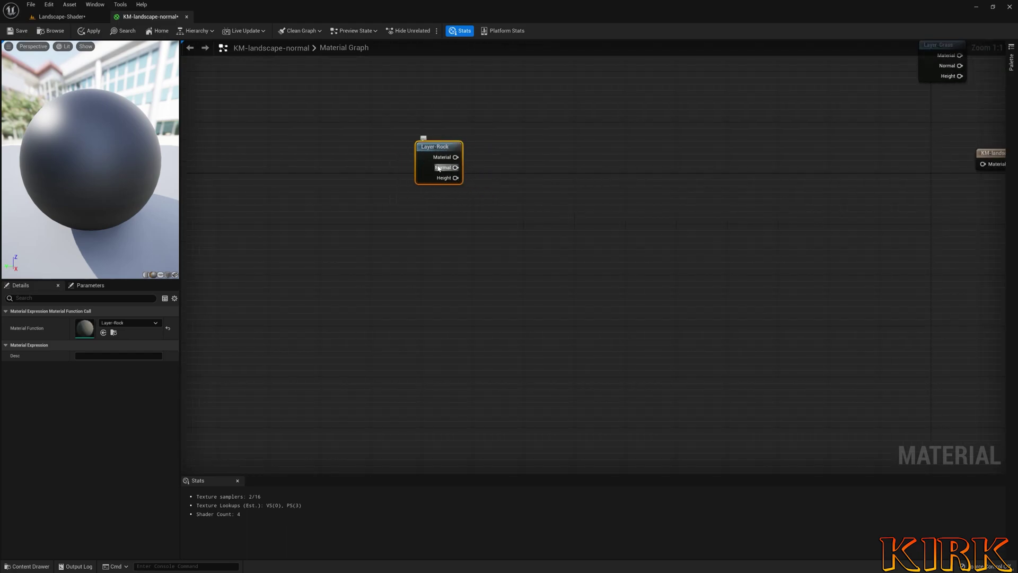
Step: Add a FlattenNormal node fed by the Normal output of Layer-Rock, and place it just below and beyond that node
{"action": "left_click_drag", "start_coordinate": [455, 168], "coordinate": [515, 235]}
{"action": "type", "text": "flatten"}
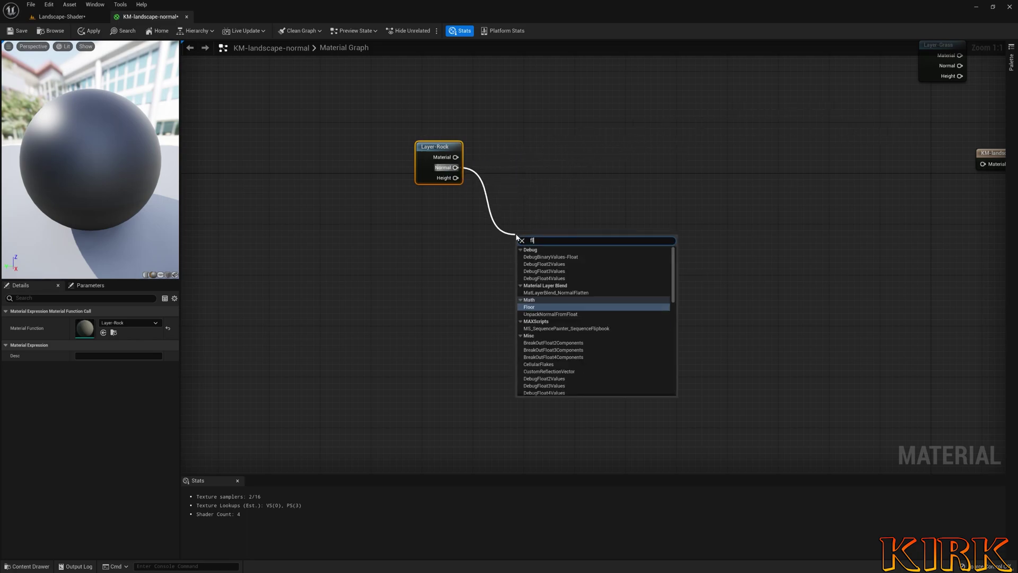
{"action": "key", "text": "Return"}
{"action": "left_click_drag", "start_coordinate": [548, 239], "coordinate": [518, 190]}
{"action": "right_click_drag", "start_coordinate": [482, 285], "coordinate": [561, 275]}
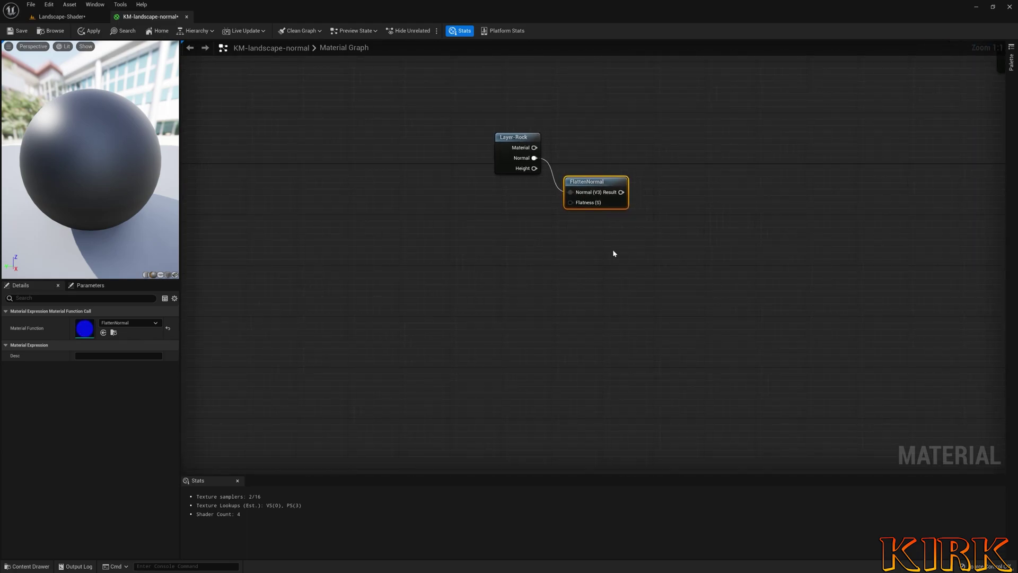